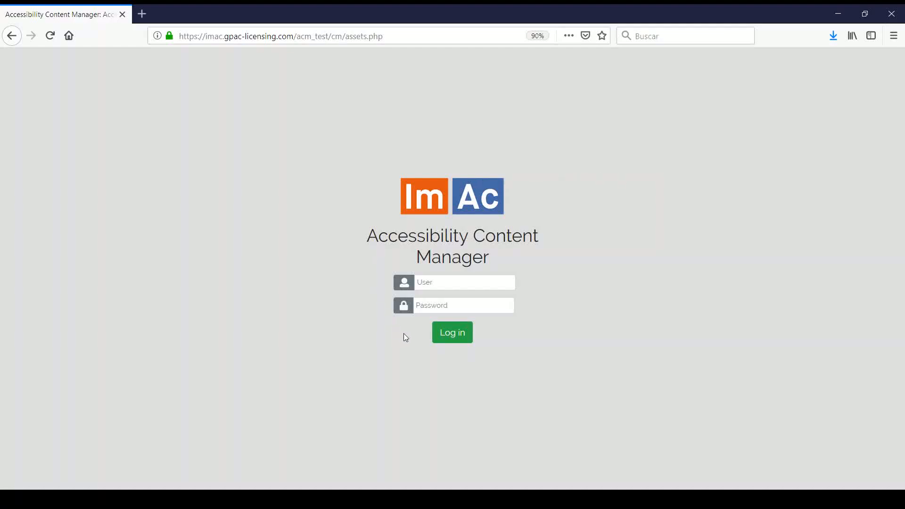
Step: Enter the account user name in the login User field and move on to the password field
click(444, 282)
text(enric)
key(Tab)
Step: Enter the account password, log in, and bring up the System Management user list
text(******)
click(455, 334)
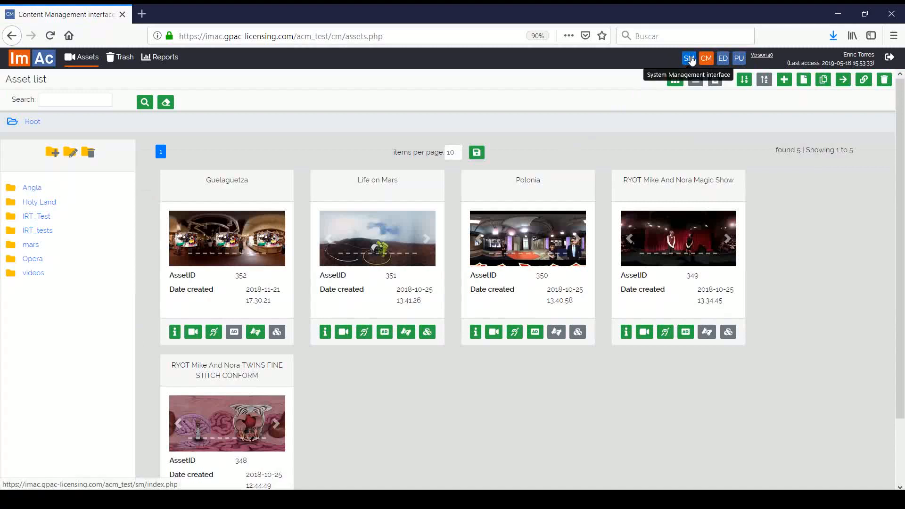
click(690, 59)
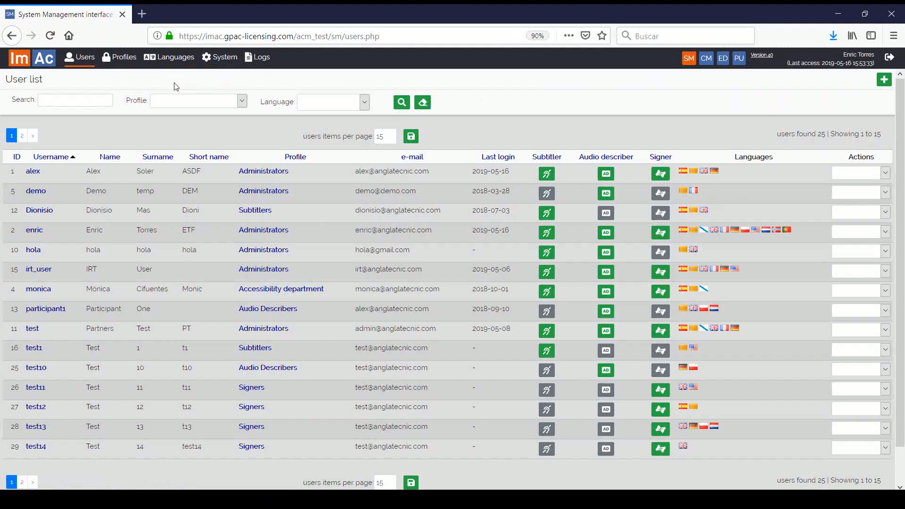
click(80, 66)
Step: Go to page 2 of the 25-user list and sort it by Username
scroll(142, 245, down, 2)
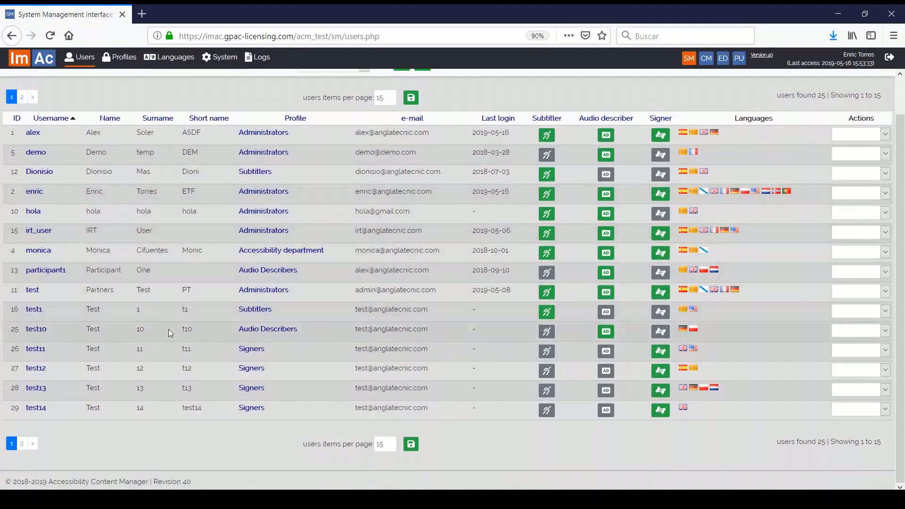
scroll(169, 299, up, 2)
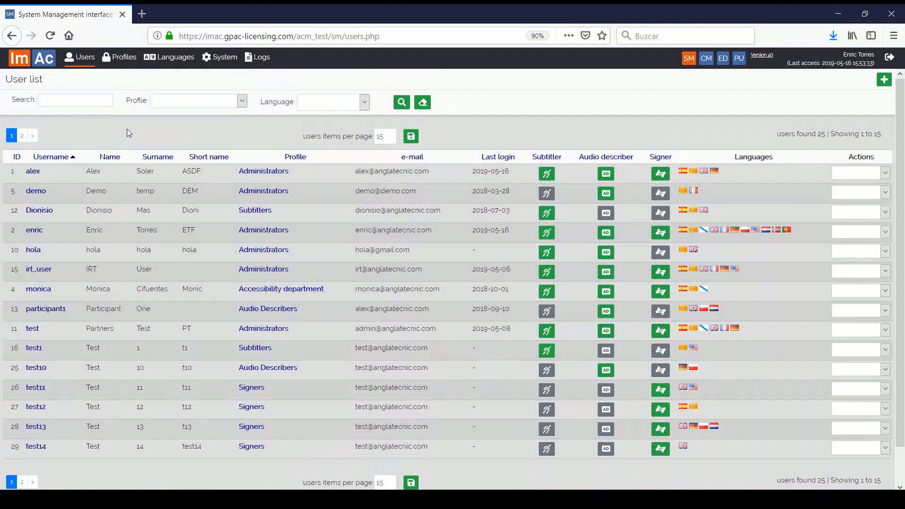
click(101, 101)
click(32, 137)
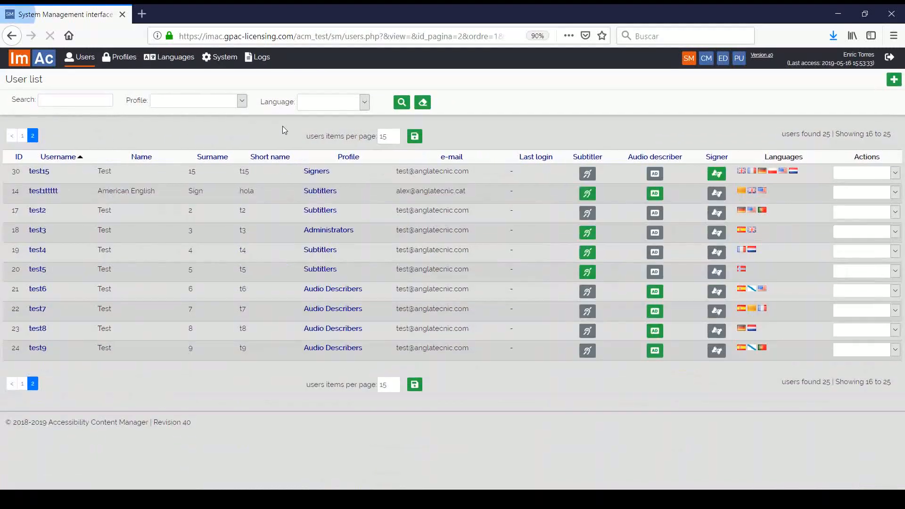
drag(305, 135, 379, 135)
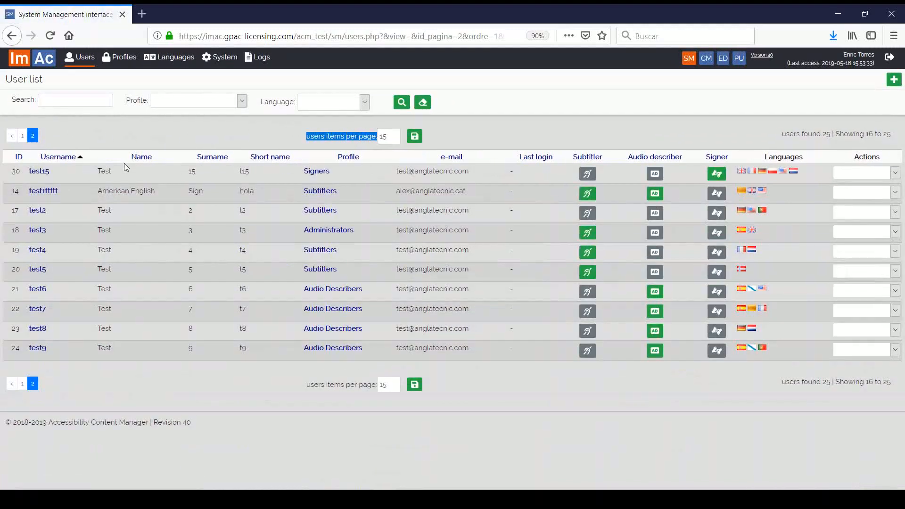
click(68, 157)
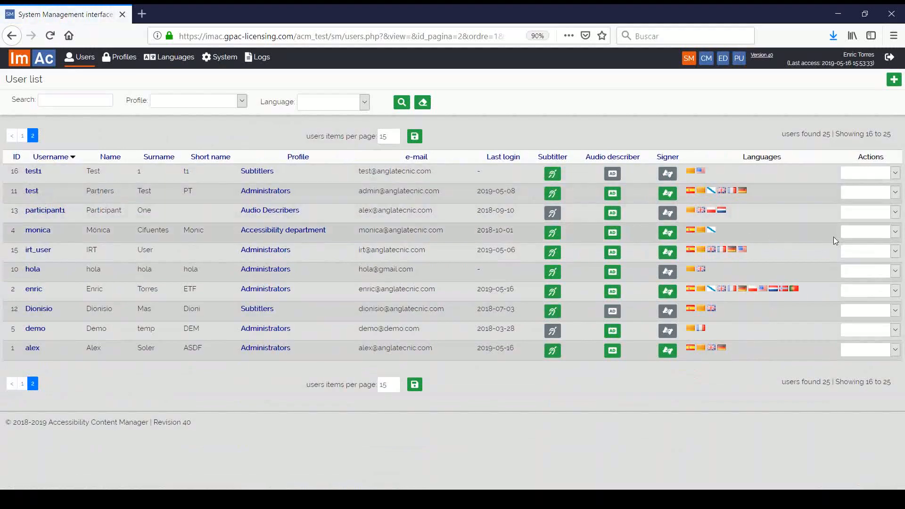
Step: Start a new user and set its profile to Accessibility department
click(894, 81)
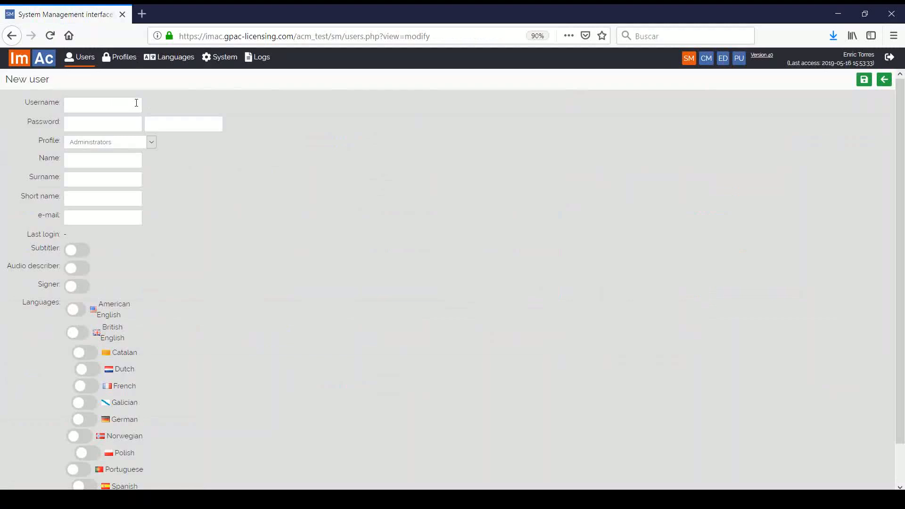
click(128, 122)
click(115, 214)
click(123, 147)
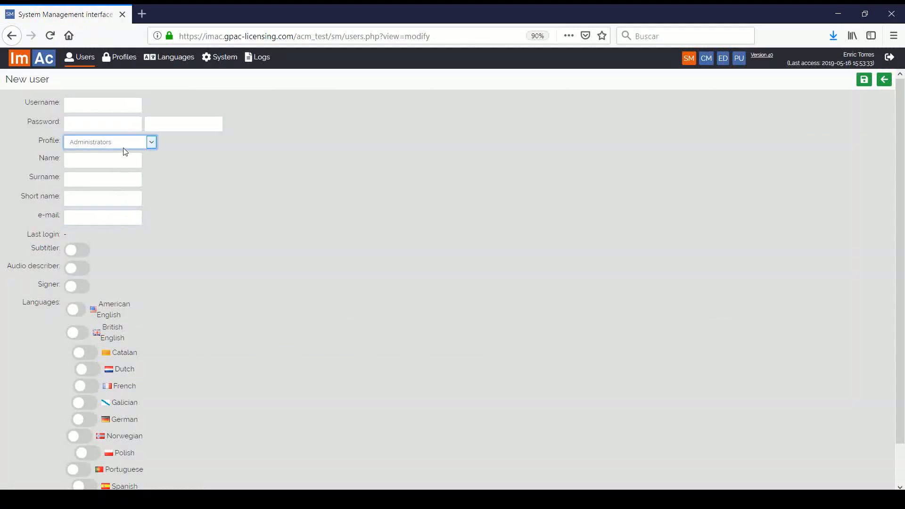
click(127, 184)
Step: Give the new user the Subtitler, Audio describer and Signer roles plus Catalan, French and Galician
click(81, 251)
click(83, 268)
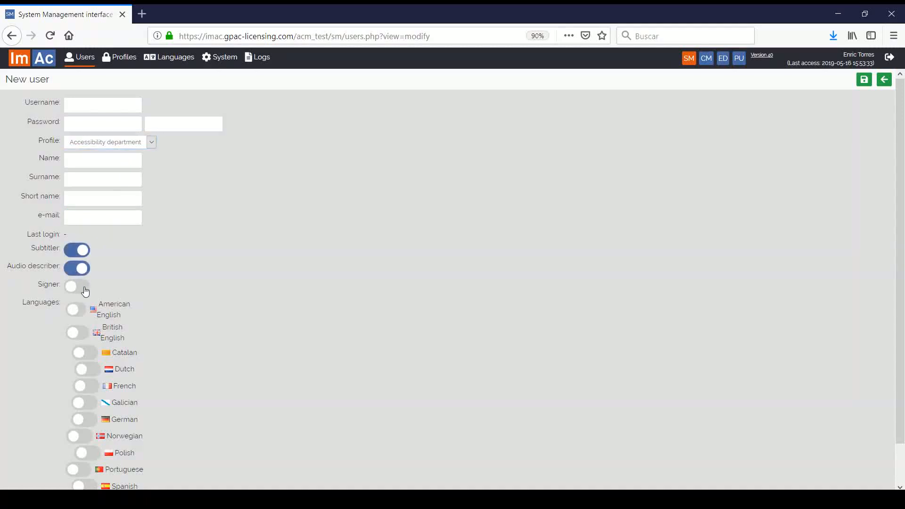
click(84, 286)
click(86, 359)
click(90, 387)
click(93, 407)
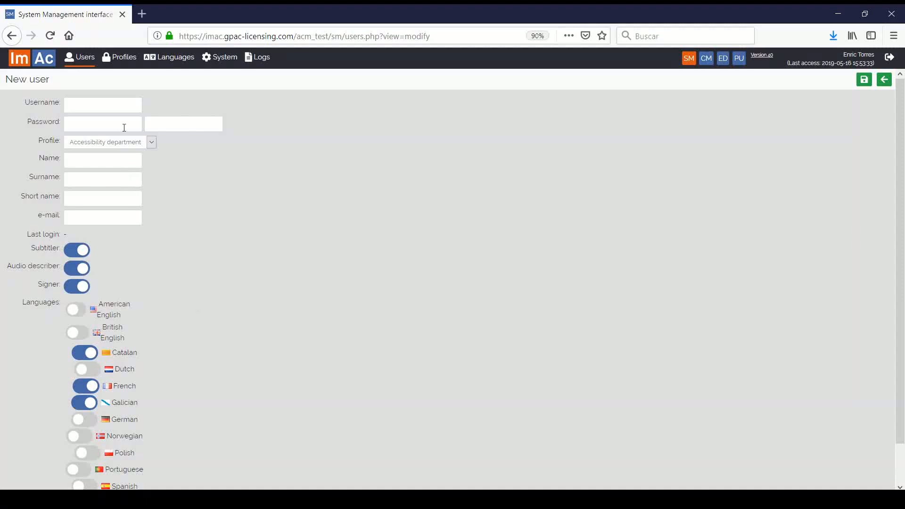
click(126, 66)
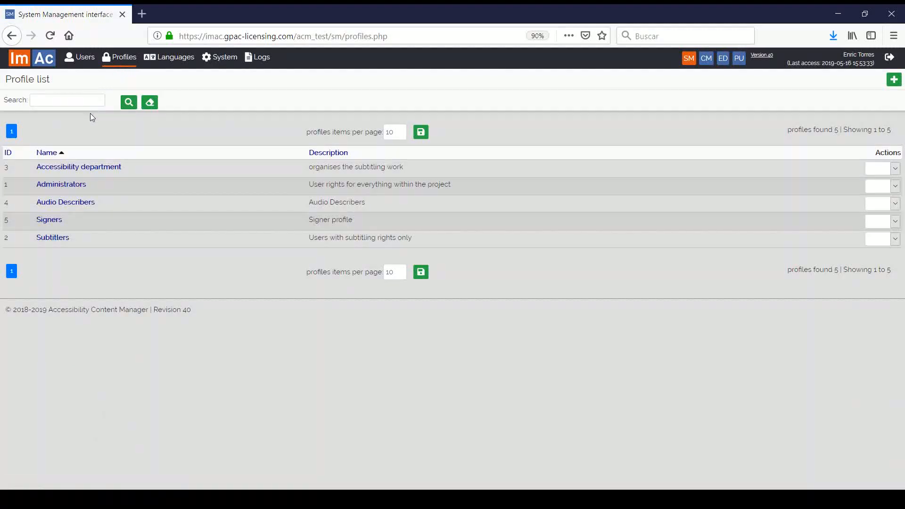
Step: Inspect the Accessibility department profile and its folder chooser without changes, then view the 11 languages
click(53, 169)
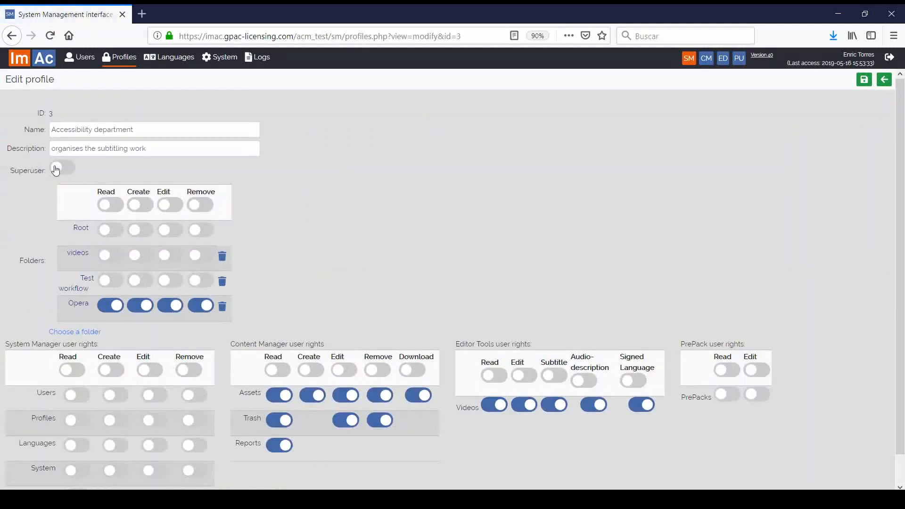
scroll(137, 259, down, 1)
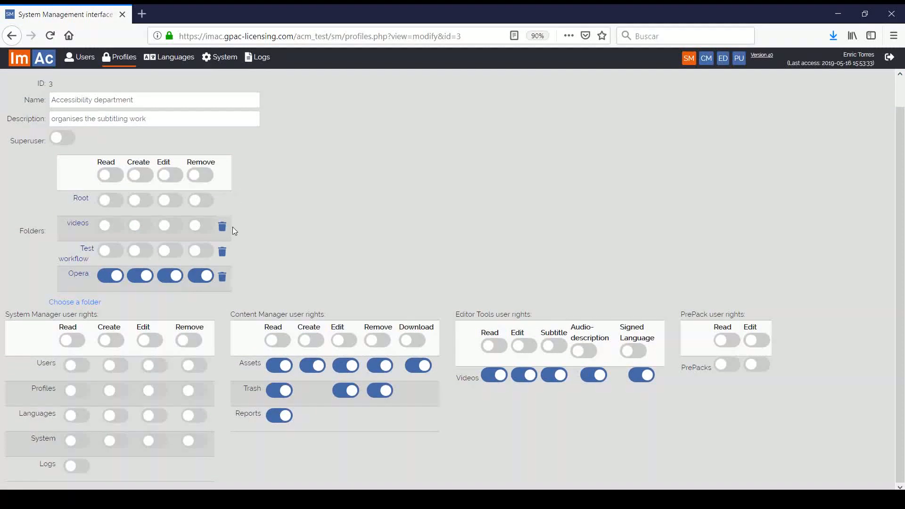
click(96, 302)
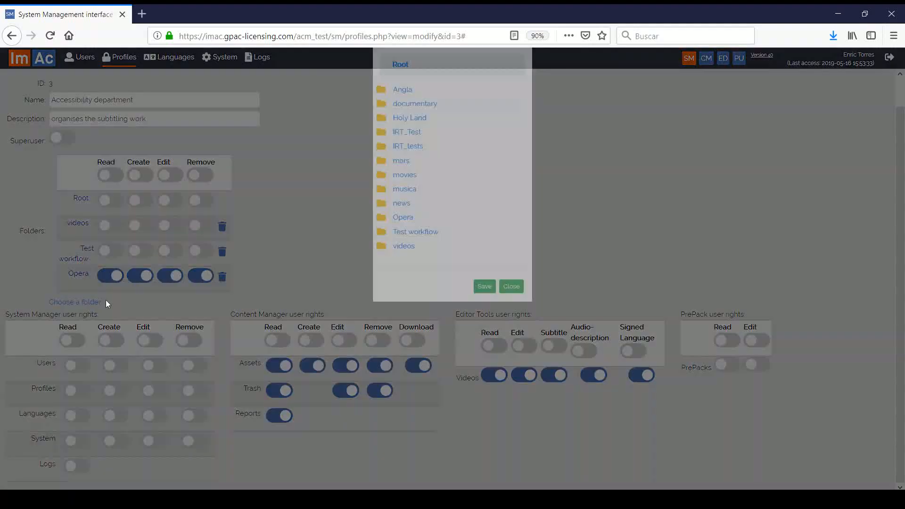
click(508, 329)
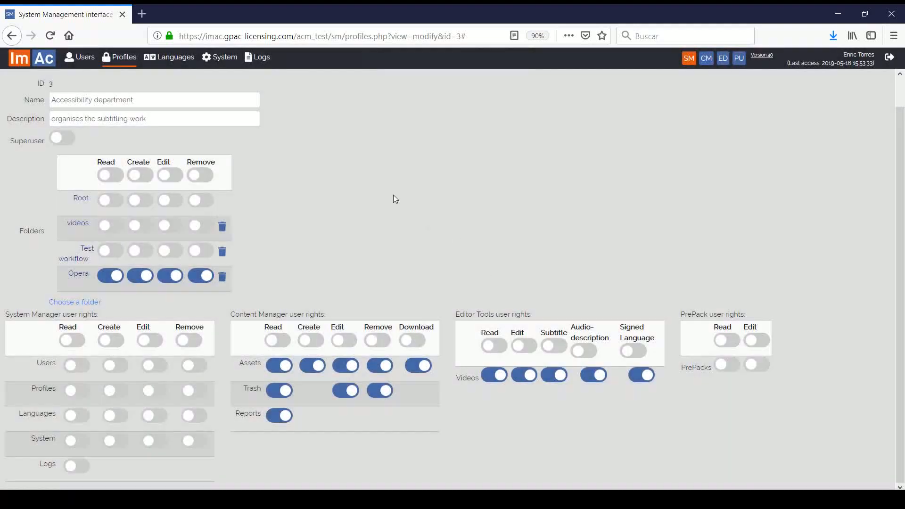
click(175, 58)
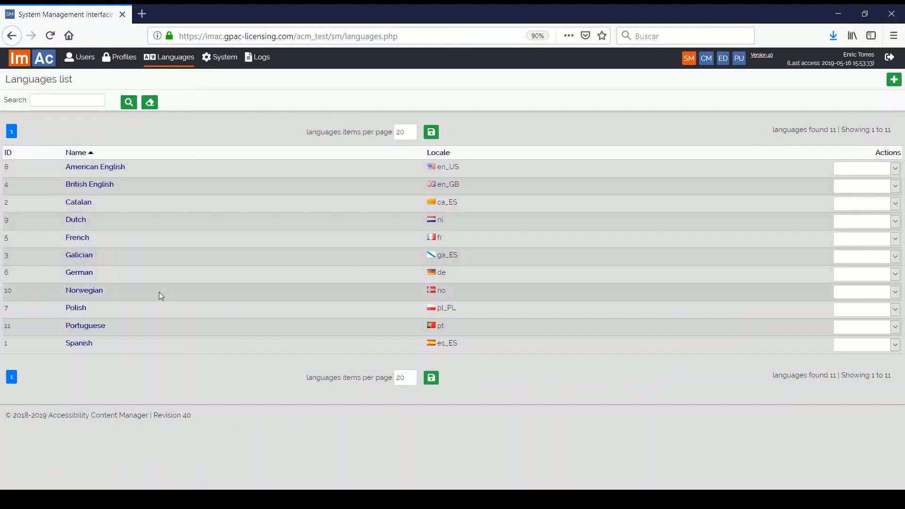
Step: Browse System variables, Notification templates and keyframe Engine jobs, ending on the 1925-entry Log list
click(224, 61)
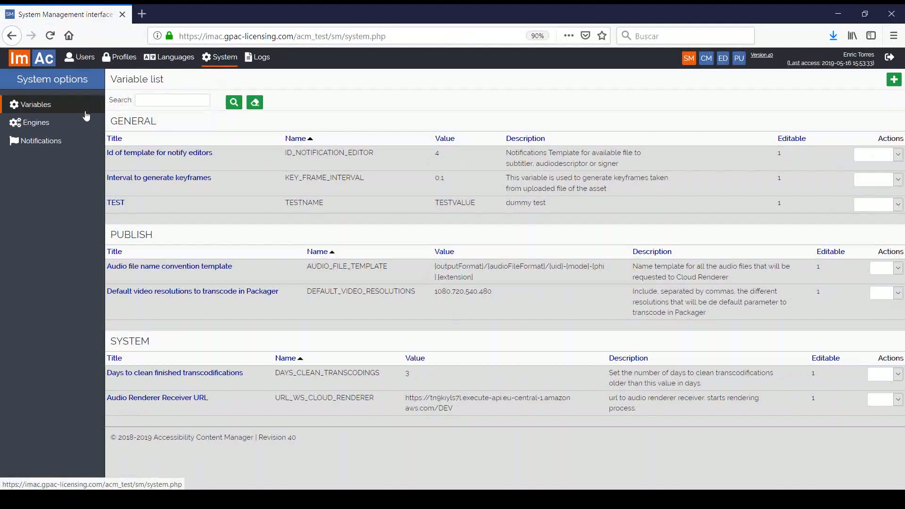
click(77, 140)
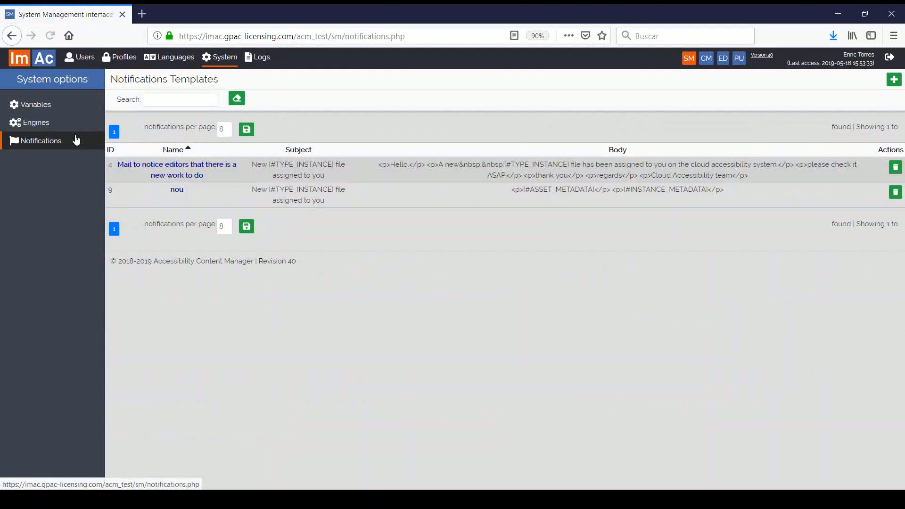
click(57, 126)
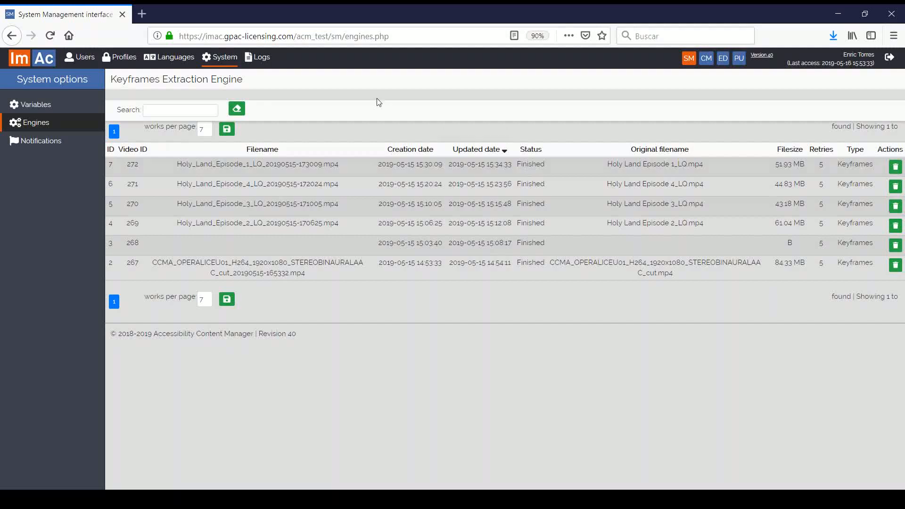
click(272, 60)
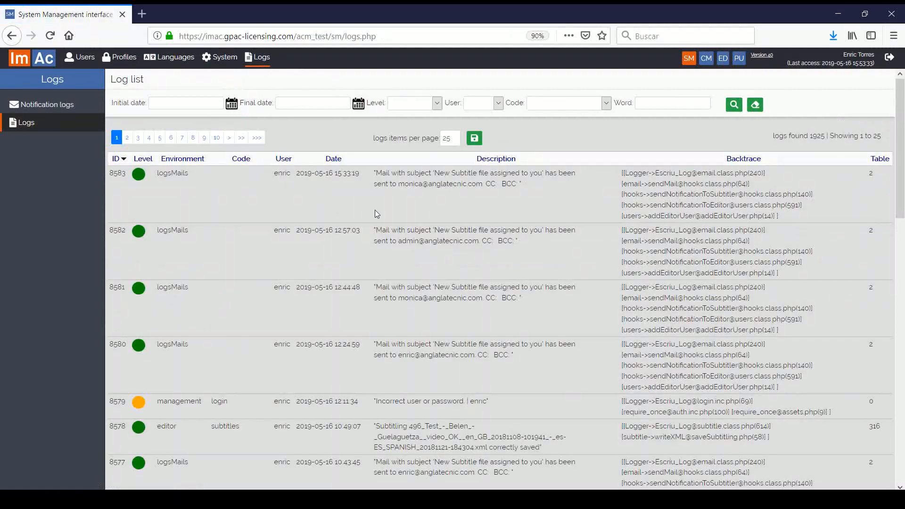
Step: Scroll the logs, open and dismiss the Initial date calendar, then switch to Content Management
scroll(375, 210, down, 10)
scroll(375, 211, up, 10)
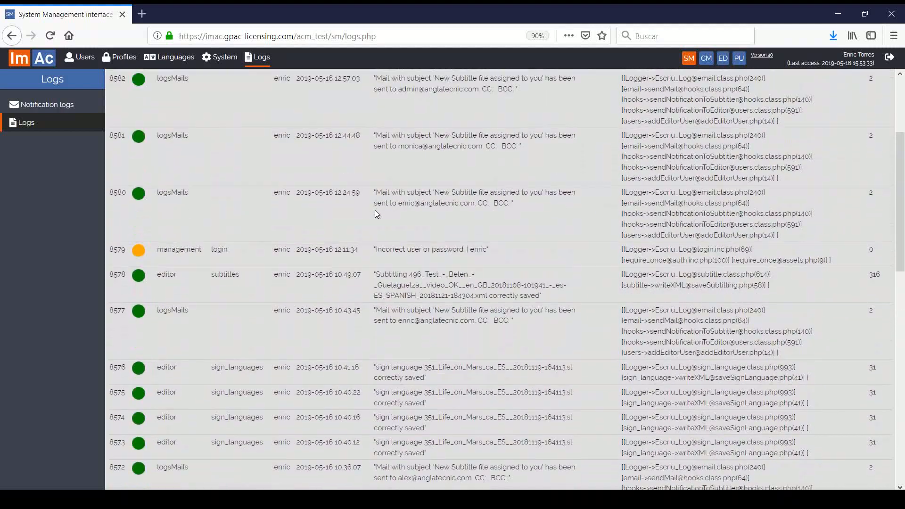
click(232, 104)
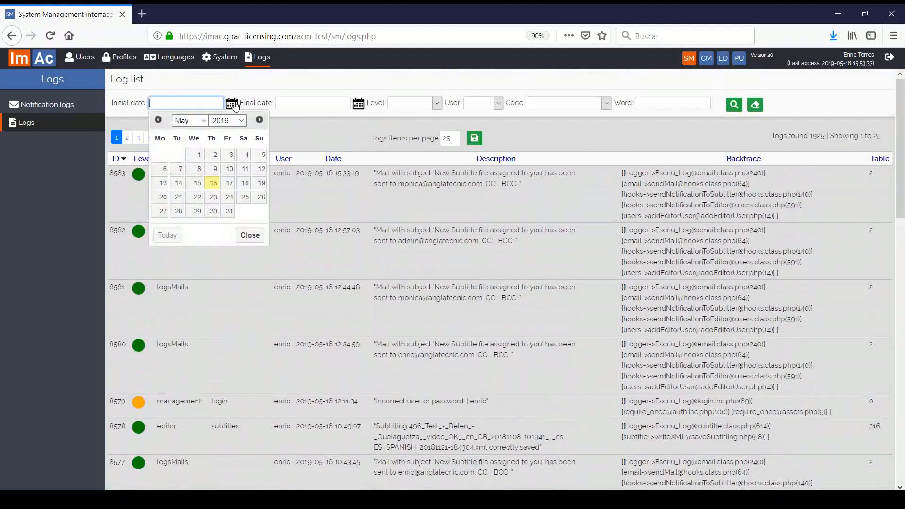
click(232, 103)
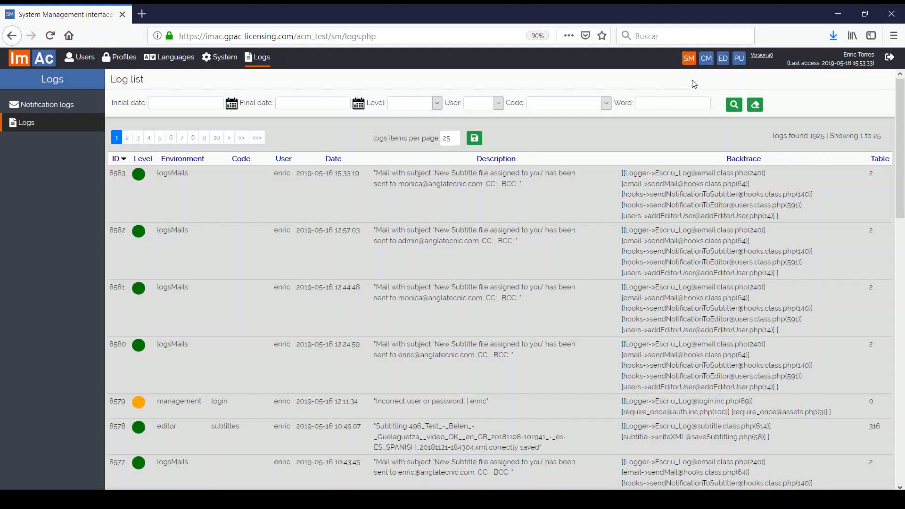
click(706, 58)
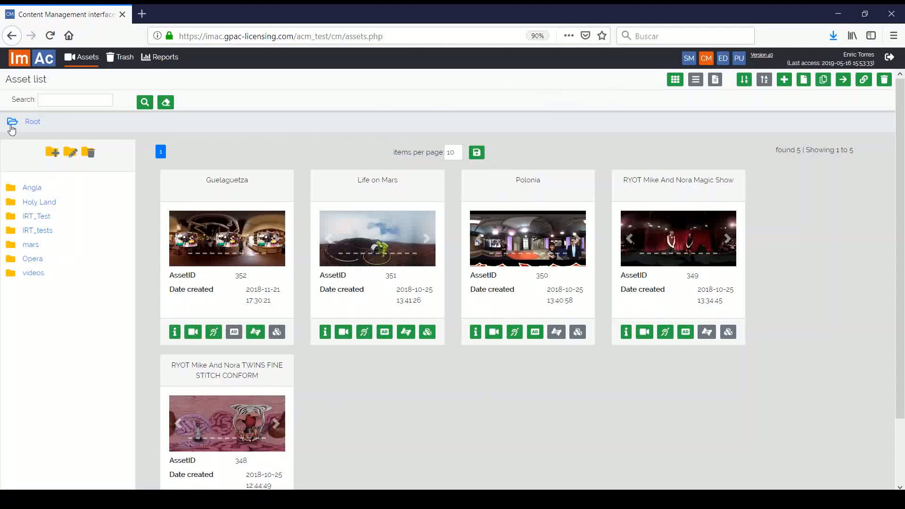
Step: Open the Holy Land folder, then list all assets and search them for 'opera'
double_click(35, 203)
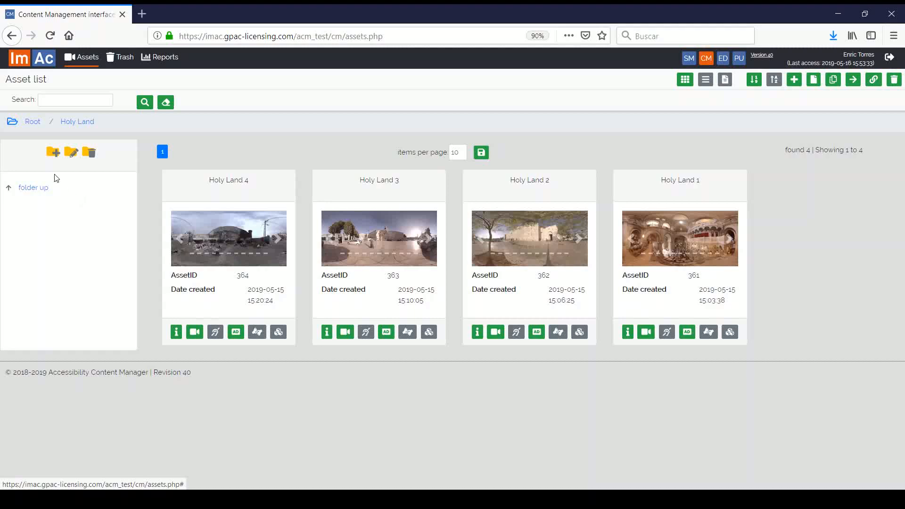
click(12, 122)
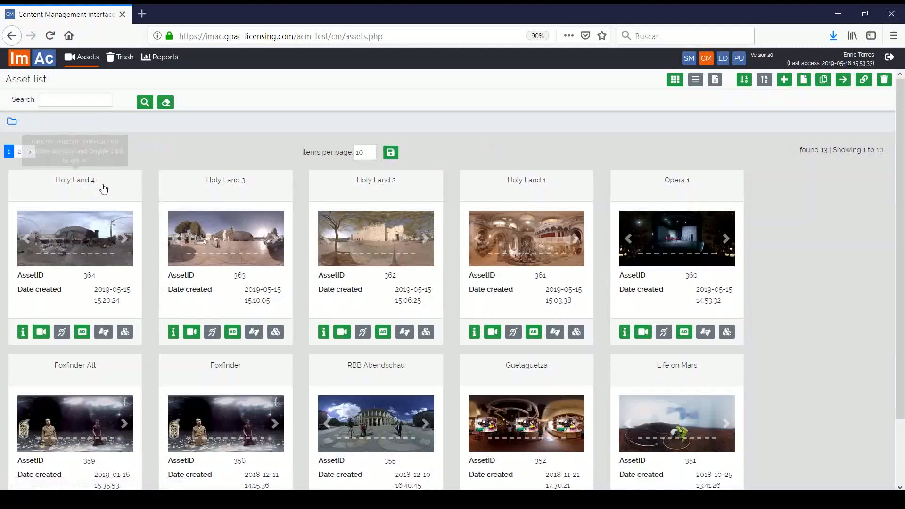
scroll(151, 216, down, 3)
scroll(289, 222, up, 3)
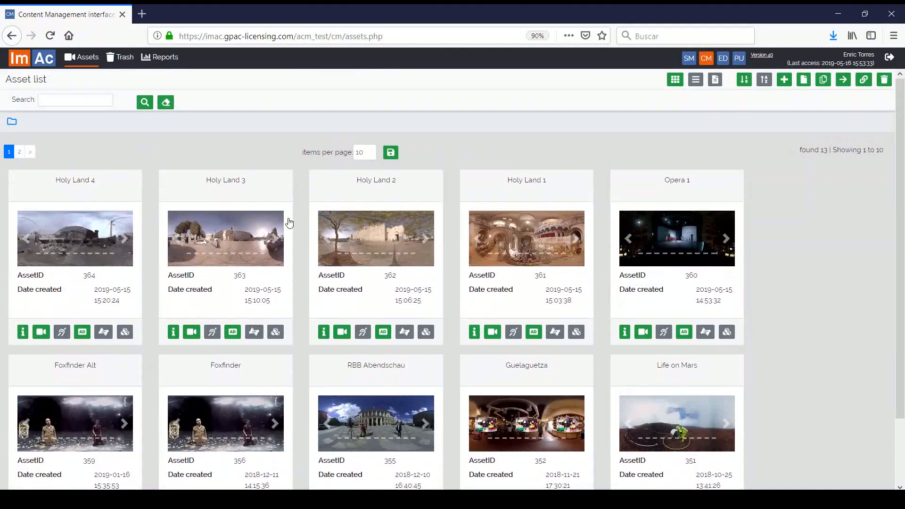
click(73, 102)
text(opera)
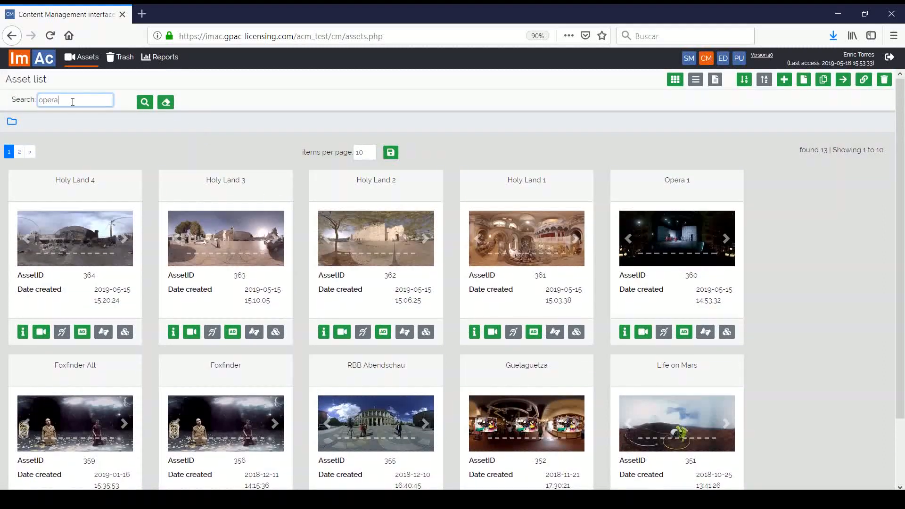
key(Return)
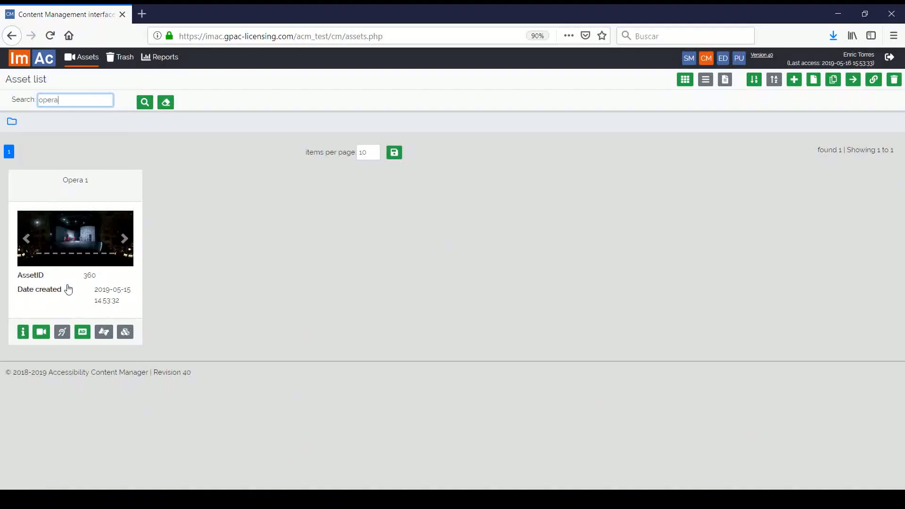
Step: Clear the search, try list view then grid view, and select Life on Mars
click(166, 102)
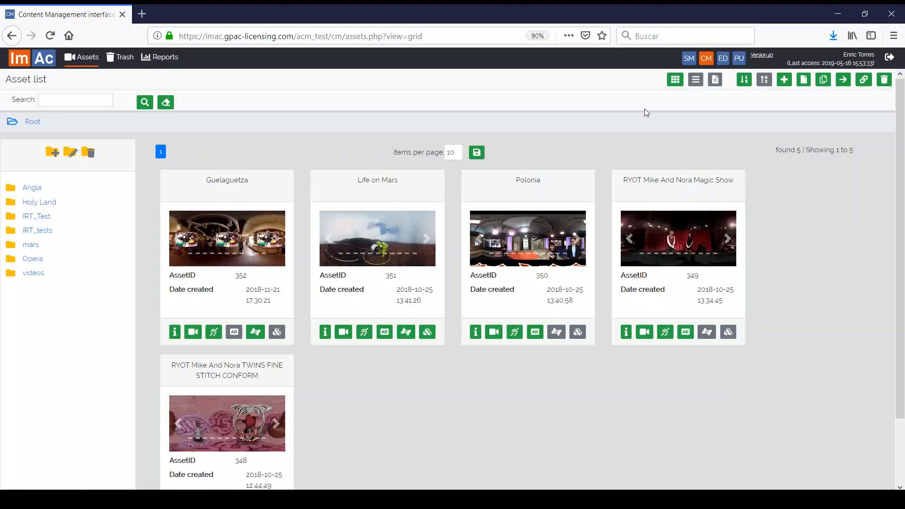
click(695, 80)
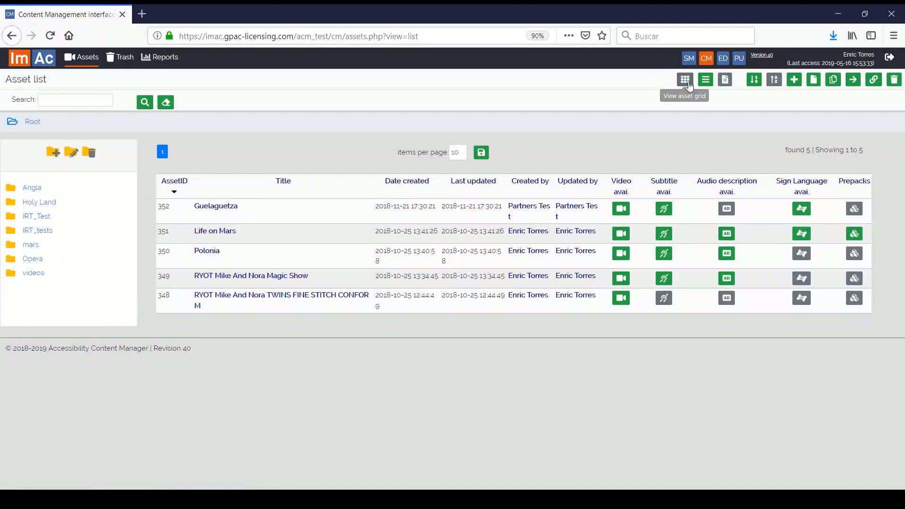
click(685, 81)
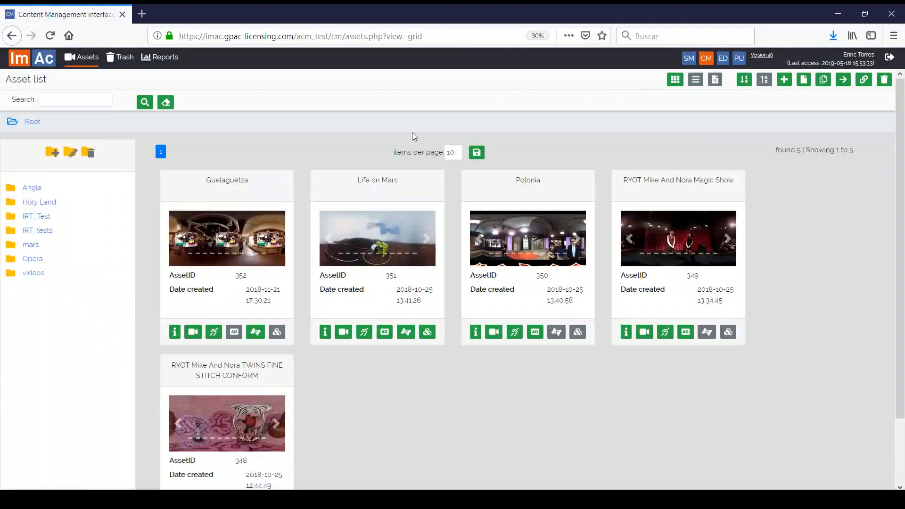
click(380, 198)
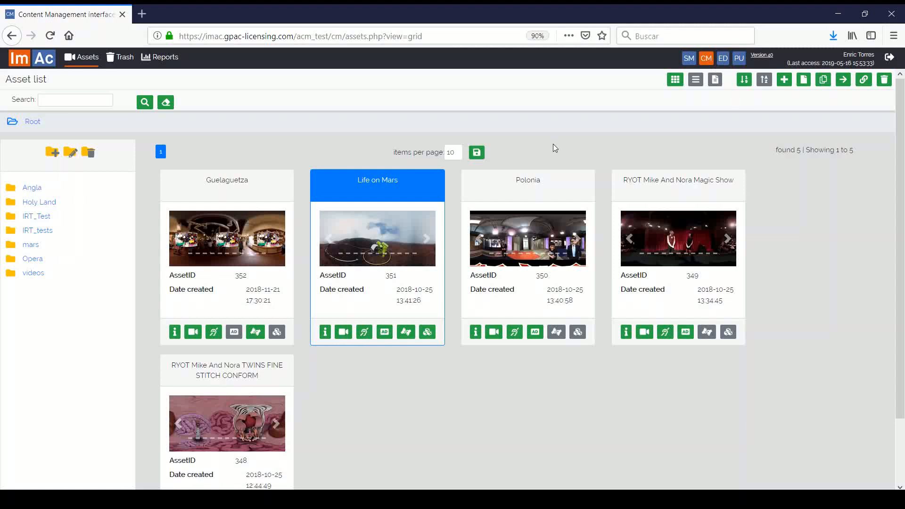
click(783, 81)
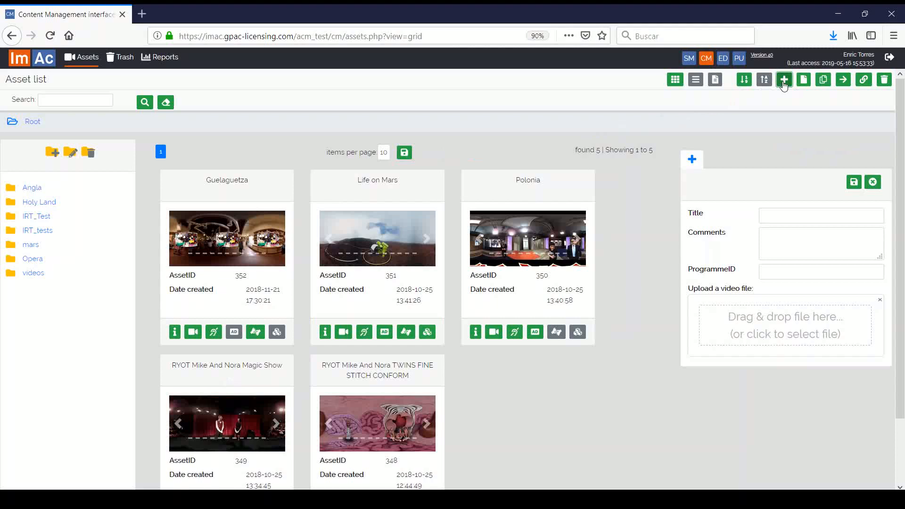
click(787, 216)
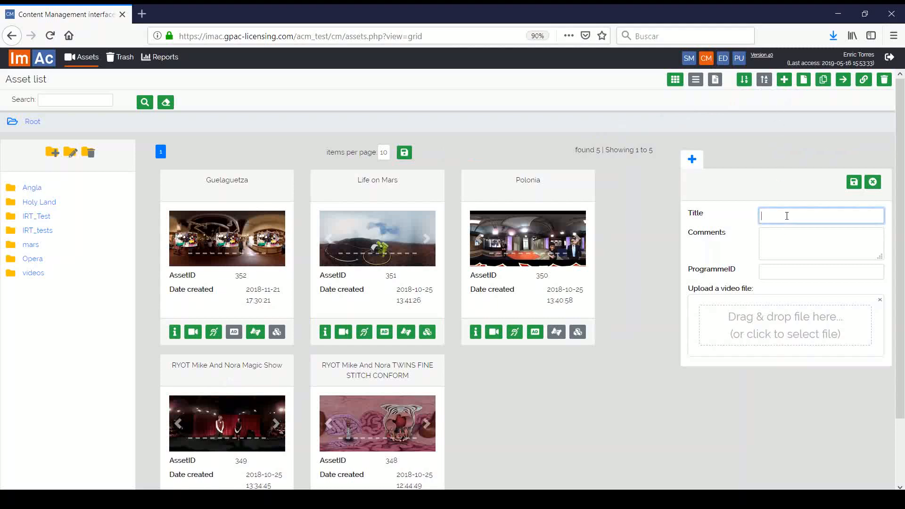
text(Test)
click(823, 269)
text(P33322)
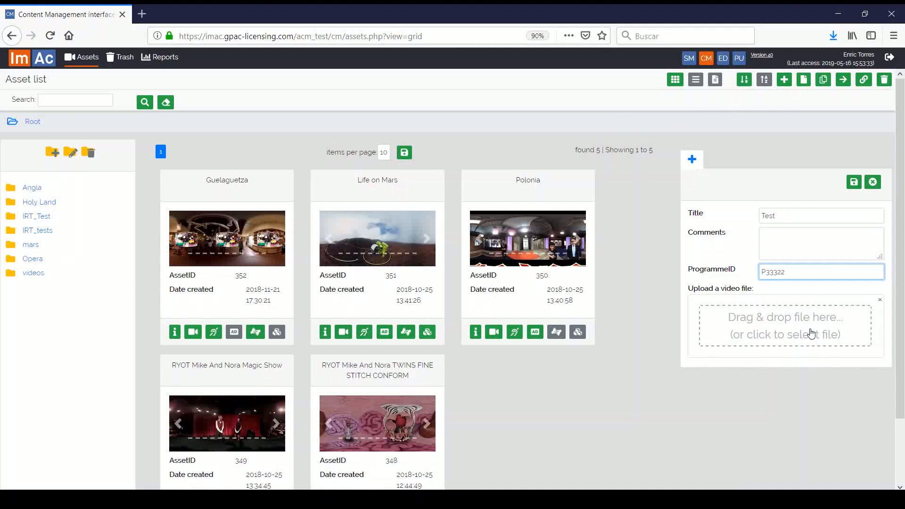
click(872, 182)
click(363, 179)
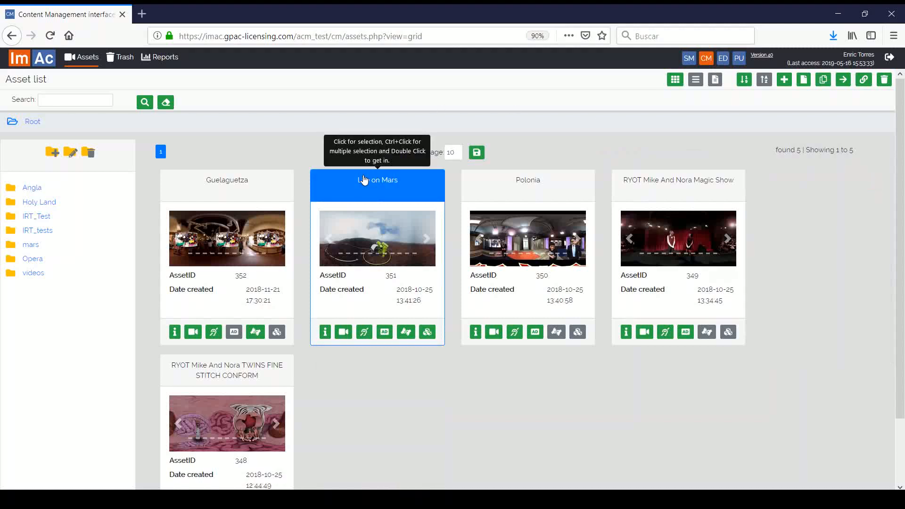
Step: Select Polonia and Magic Show, check the Trash, then open Life on Mars's general details
ctrl+click(532, 187)
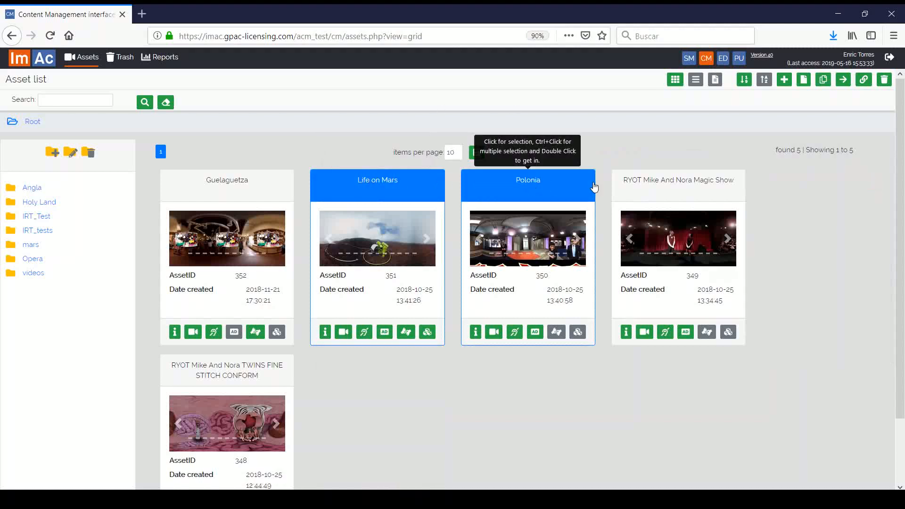
ctrl+click(622, 188)
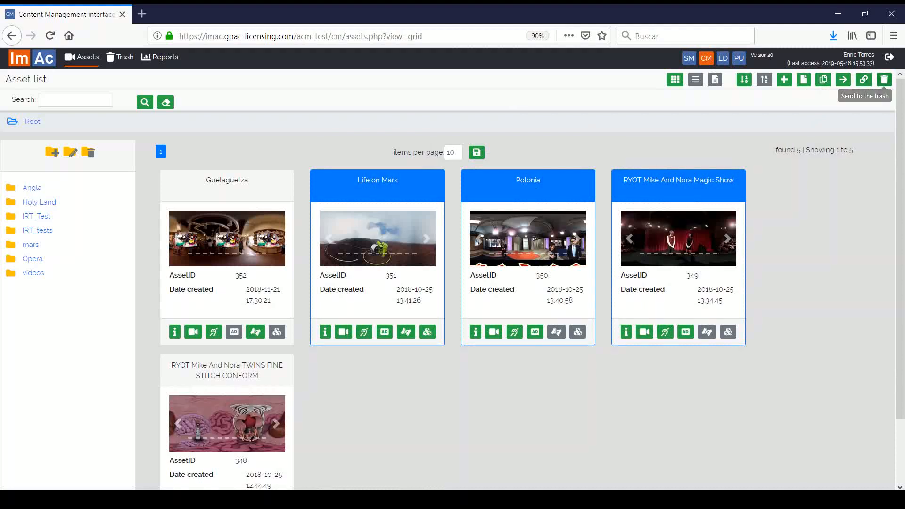
click(125, 64)
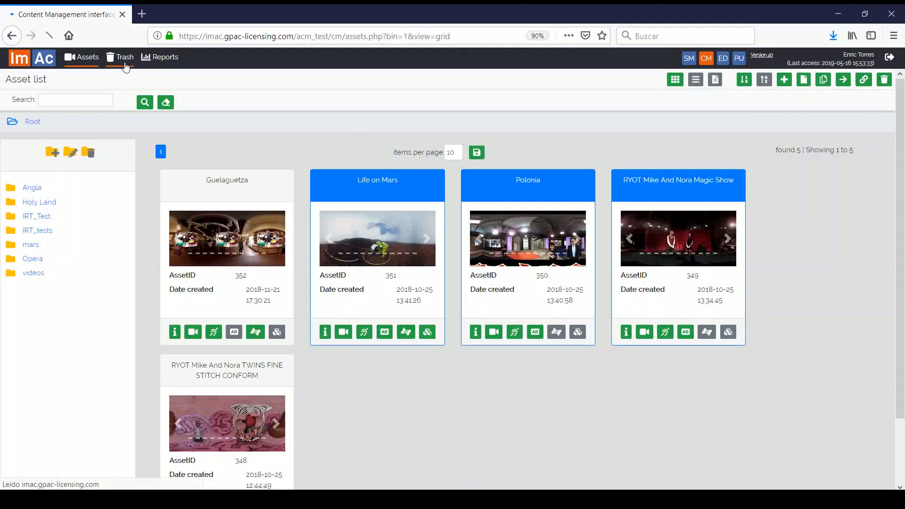
click(81, 66)
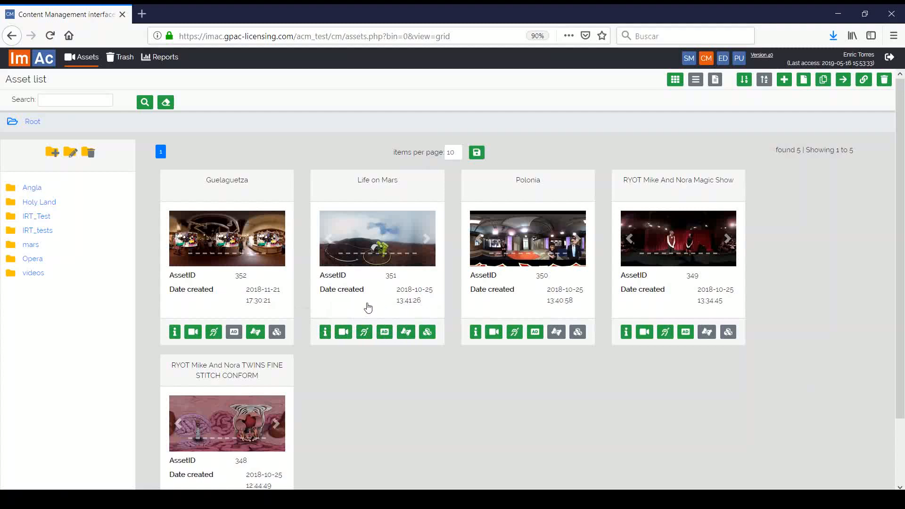
click(326, 332)
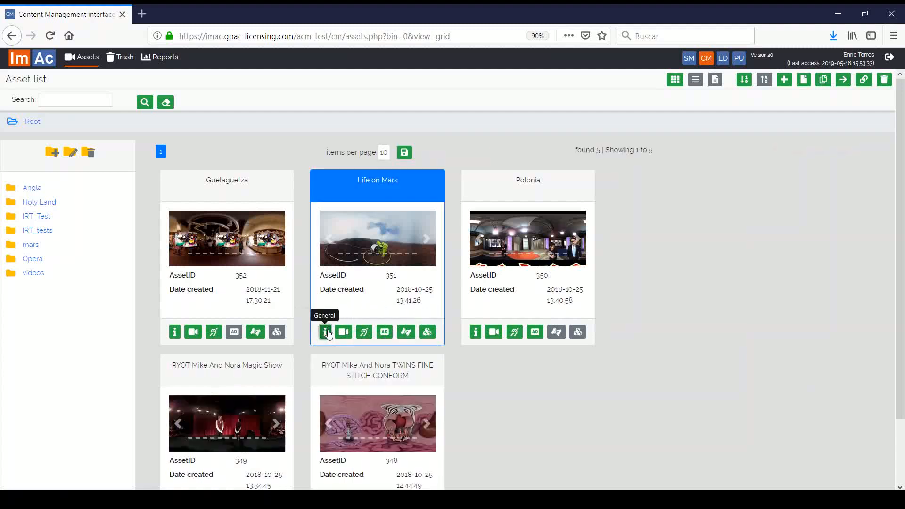
Step: Focus Life on Mars's ProgrammeID, then view its Video instance details with 00:04:47 duration
scroll(808, 243, down, 2)
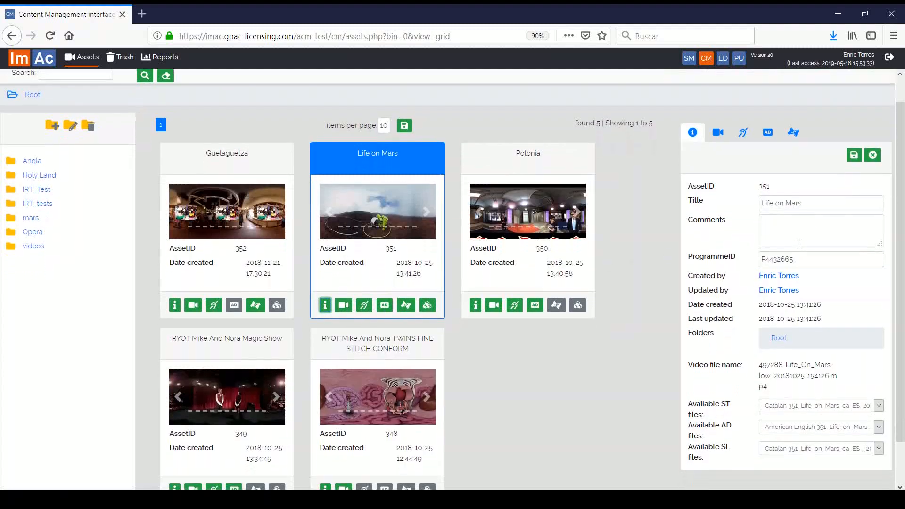
click(829, 246)
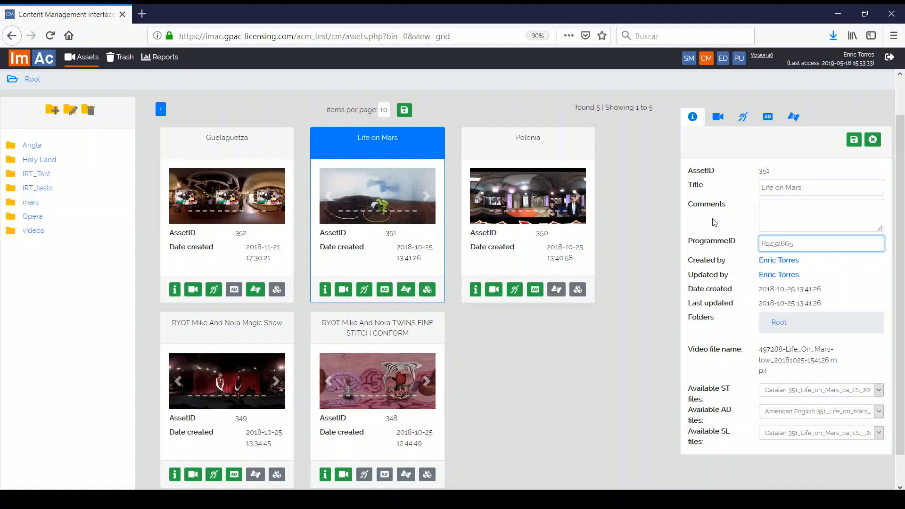
scroll(646, 233, up, 1)
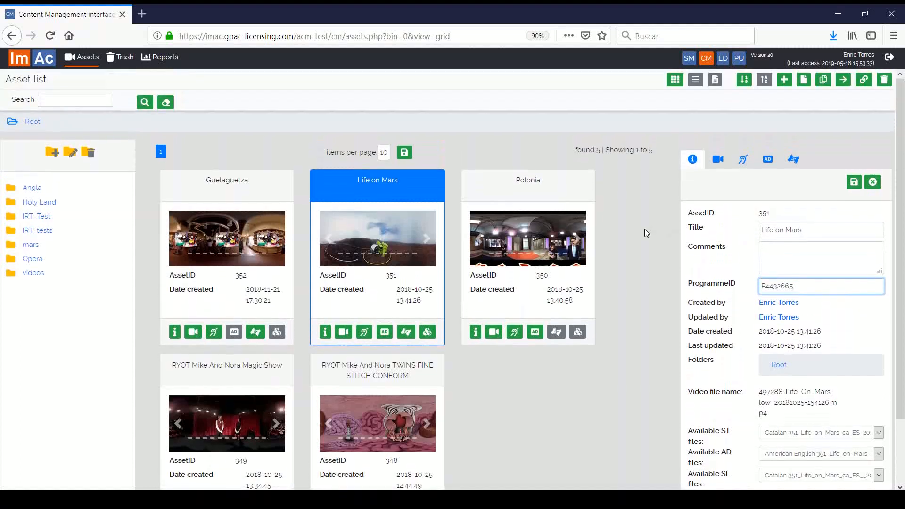
click(719, 161)
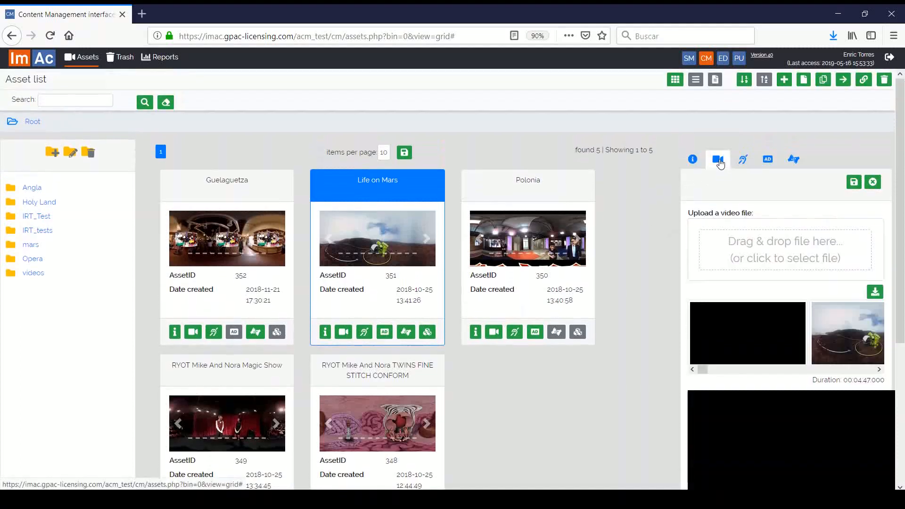
Step: Seek the Life on Mars preview to about one minute, rotate the 360° view, then show its Catalan subtitles
scroll(735, 198, down, 1)
scroll(709, 214, down, 3)
scroll(663, 308, up, 1)
drag(703, 242, 736, 248)
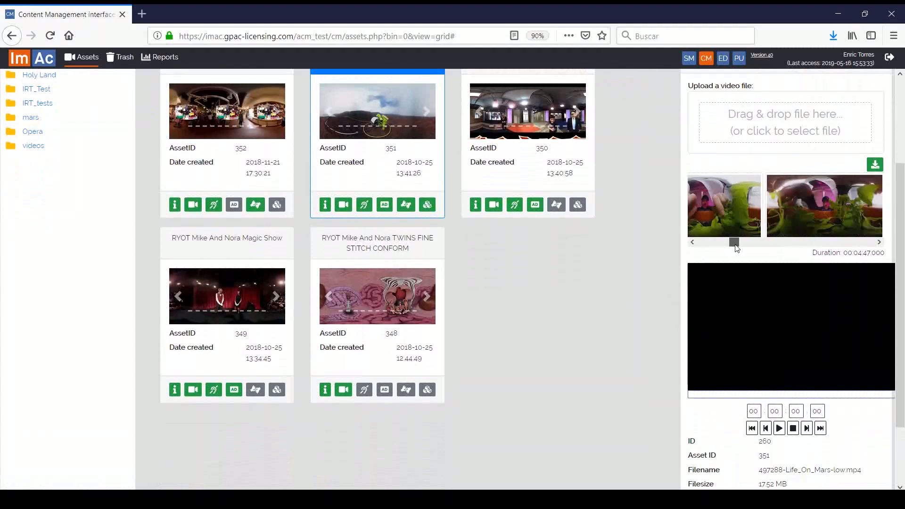
click(741, 394)
drag(841, 325, 549, 319)
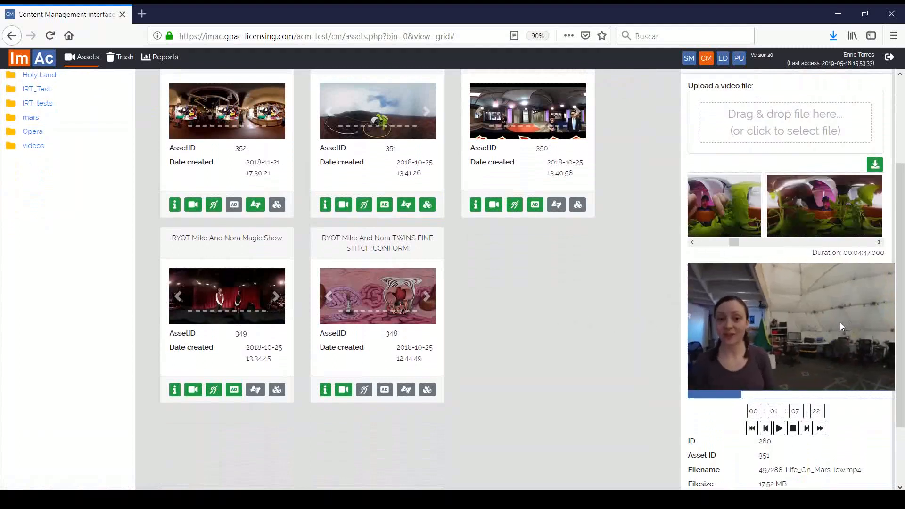
drag(840, 323, 415, 334)
scroll(637, 293, up, 3)
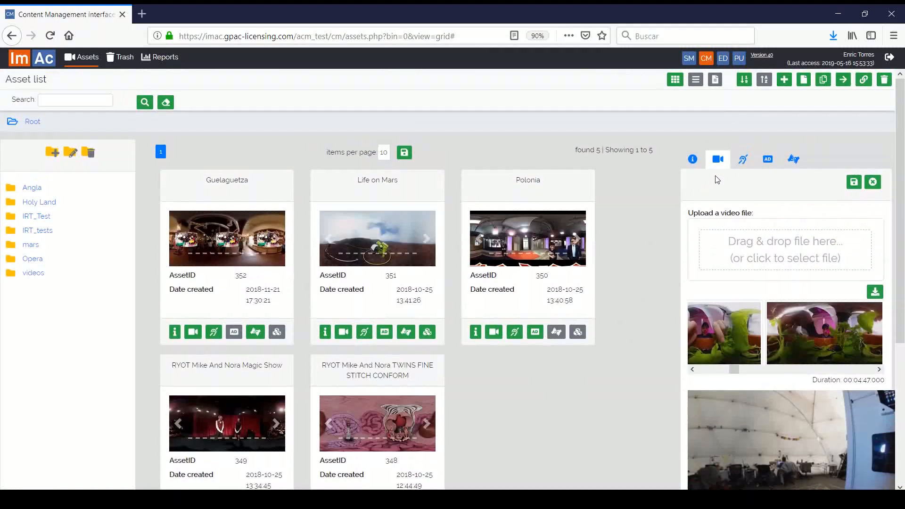
click(742, 159)
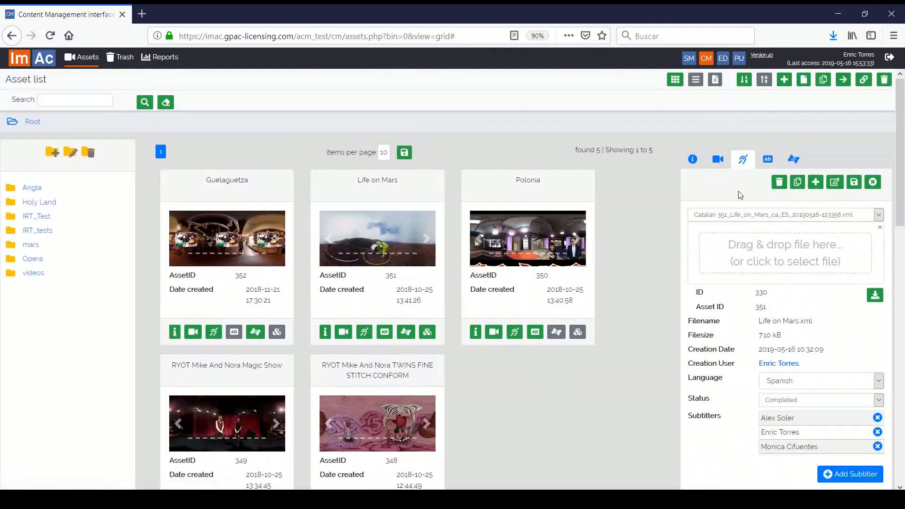
Step: Start adding a Catalan subtitle file to the asset, then dismiss the language dialog
scroll(739, 195, down, 1)
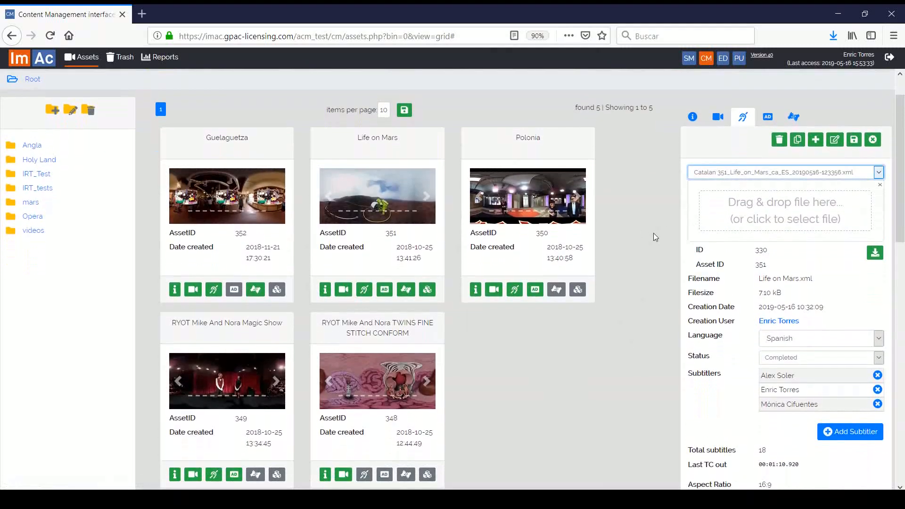
scroll(719, 307, down, 1)
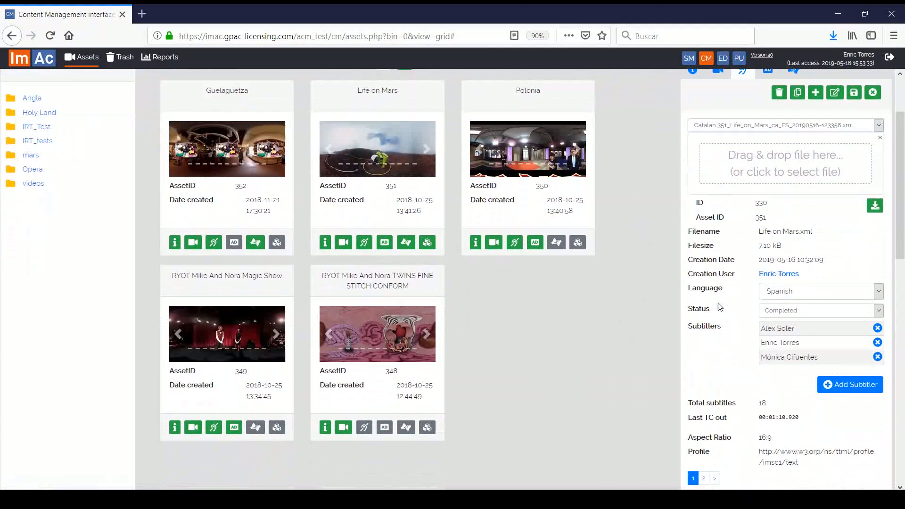
scroll(719, 307, down, 5)
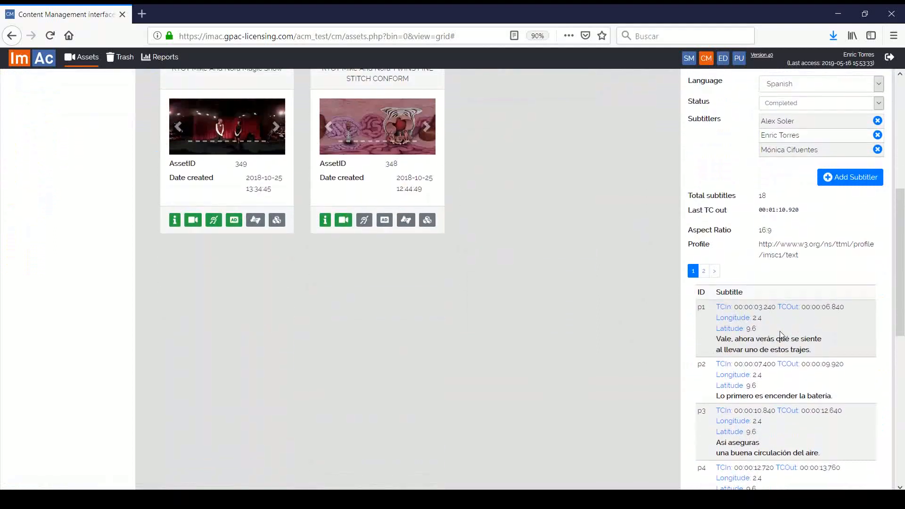
scroll(779, 331, up, 7)
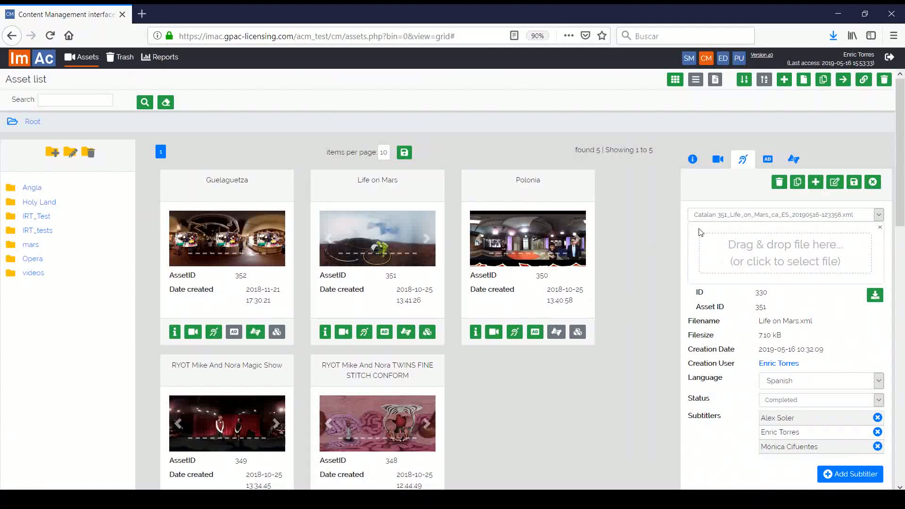
click(815, 181)
click(494, 268)
click(492, 322)
click(511, 300)
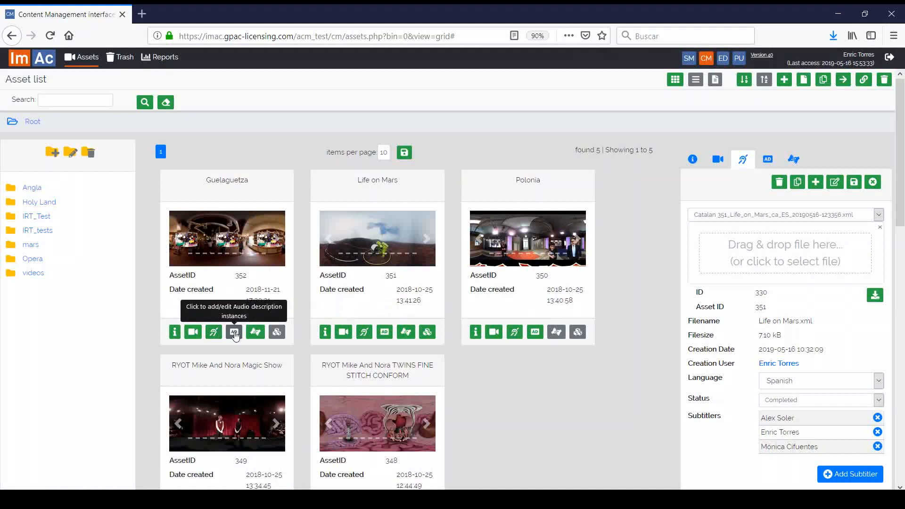
Step: Assign Partners Test as an additional subtitler on the Spanish subtitle file
scroll(801, 405, down, 2)
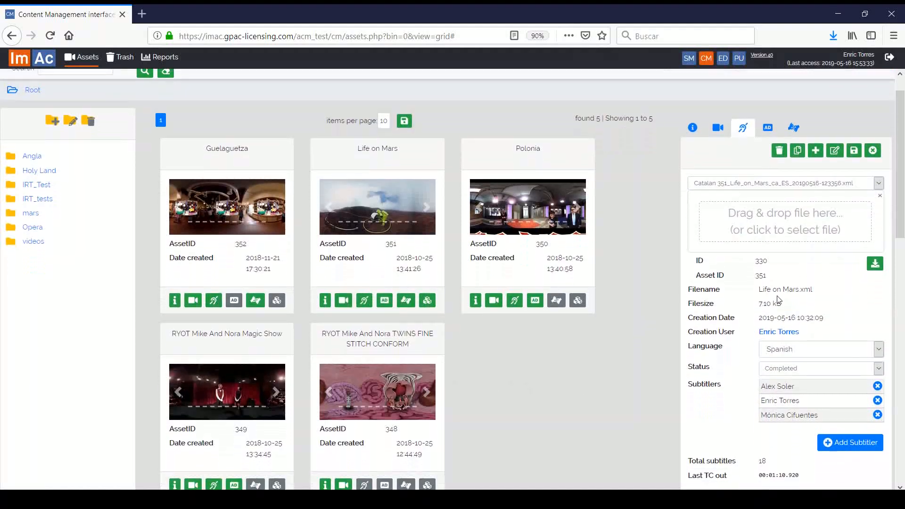
click(847, 432)
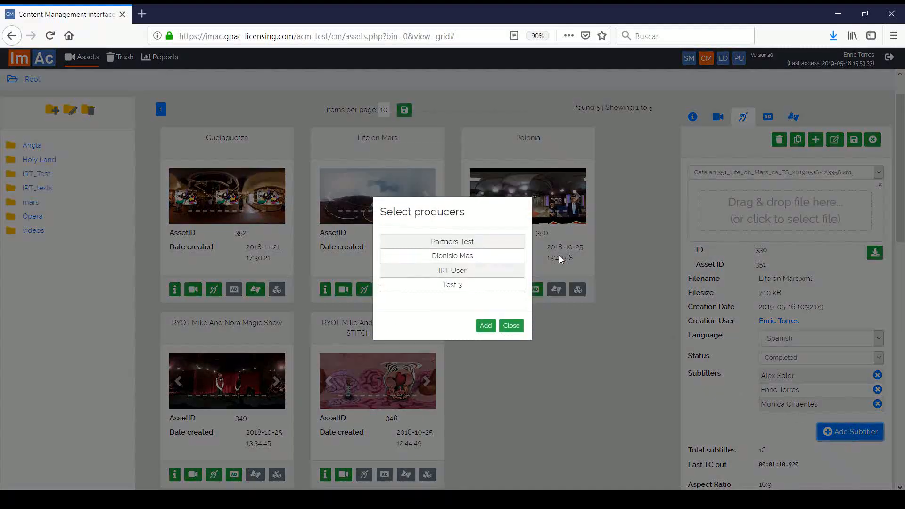
click(469, 242)
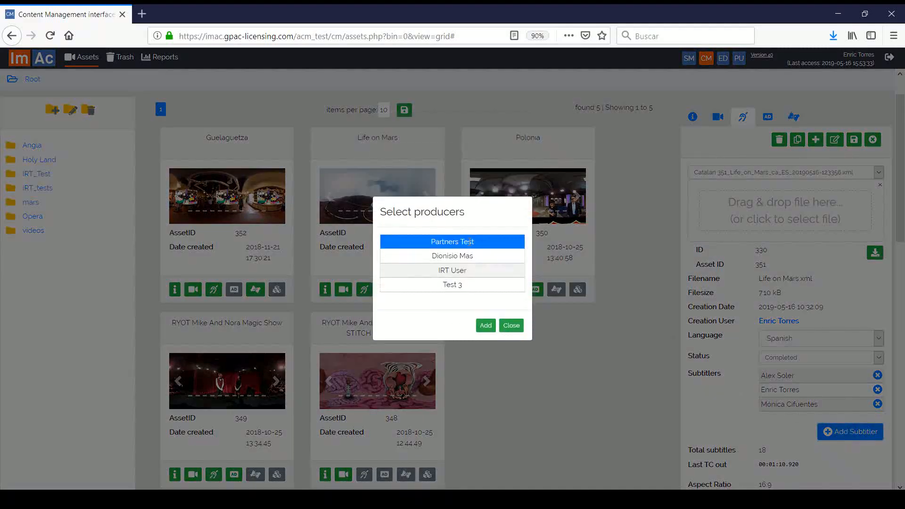
click(485, 326)
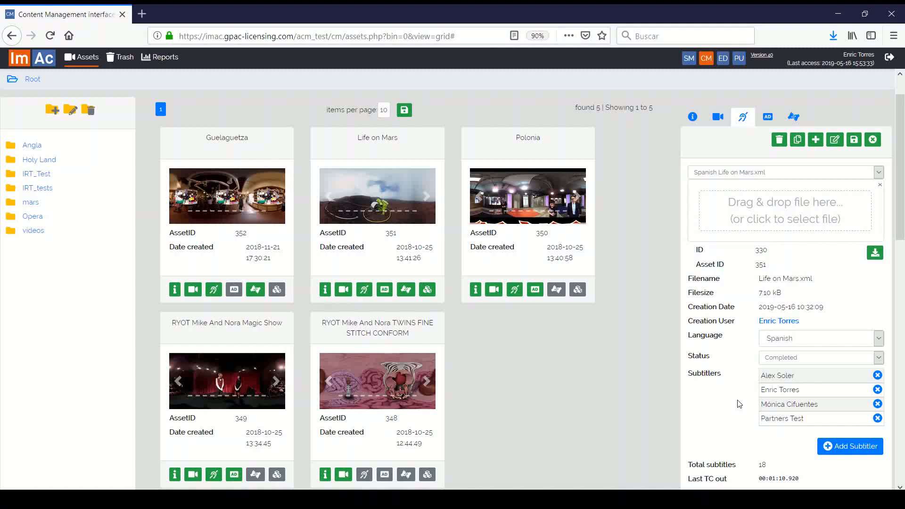
Step: In the AD files, set the American English file's Type dropdown from Classic to Dynamic
click(767, 117)
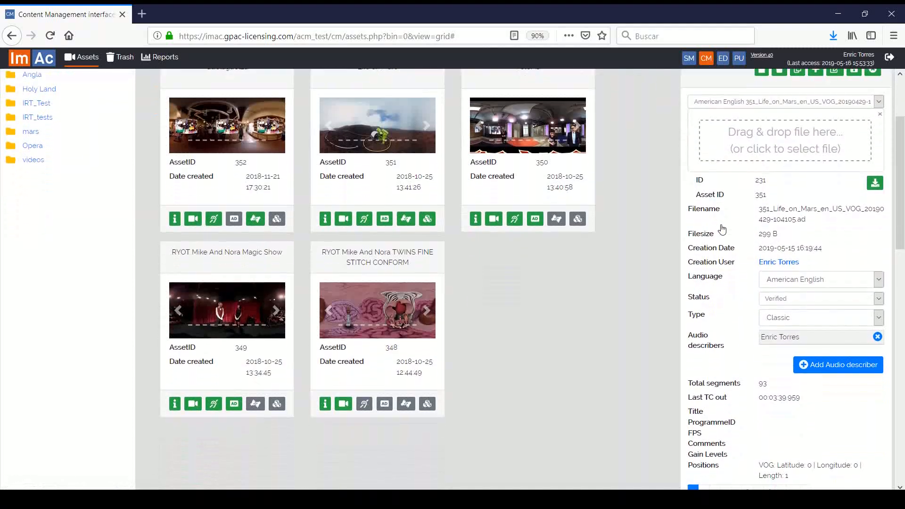
scroll(734, 226, down, 10)
scroll(804, 295, down, 3)
scroll(803, 302, up, 6)
scroll(803, 302, up, 5)
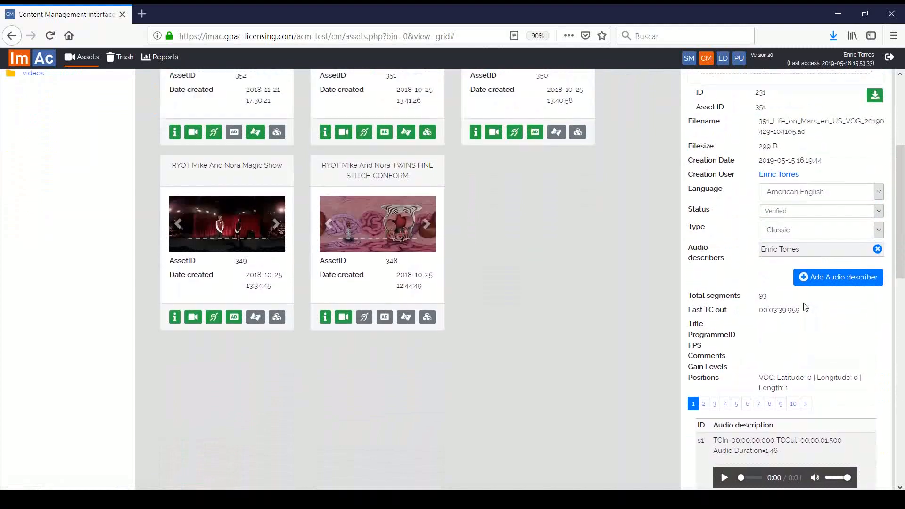
click(788, 392)
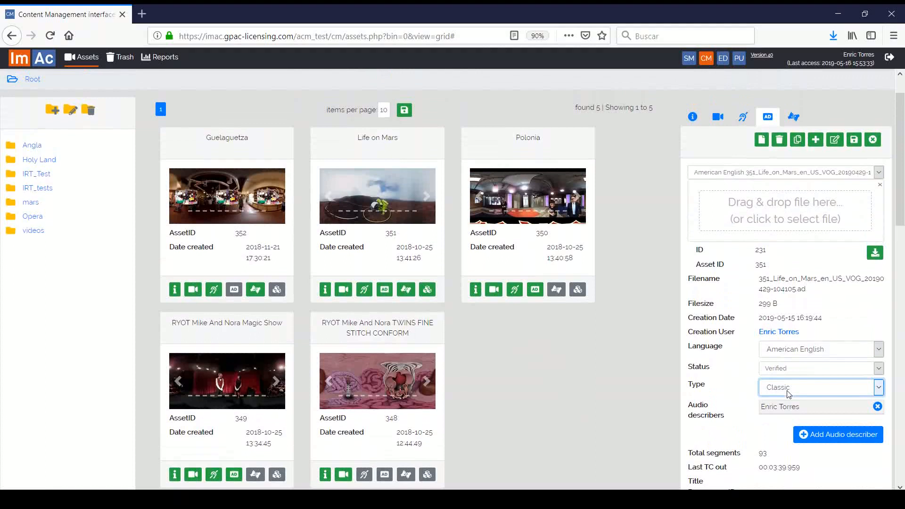
key(Down)
key(Down)
click(716, 385)
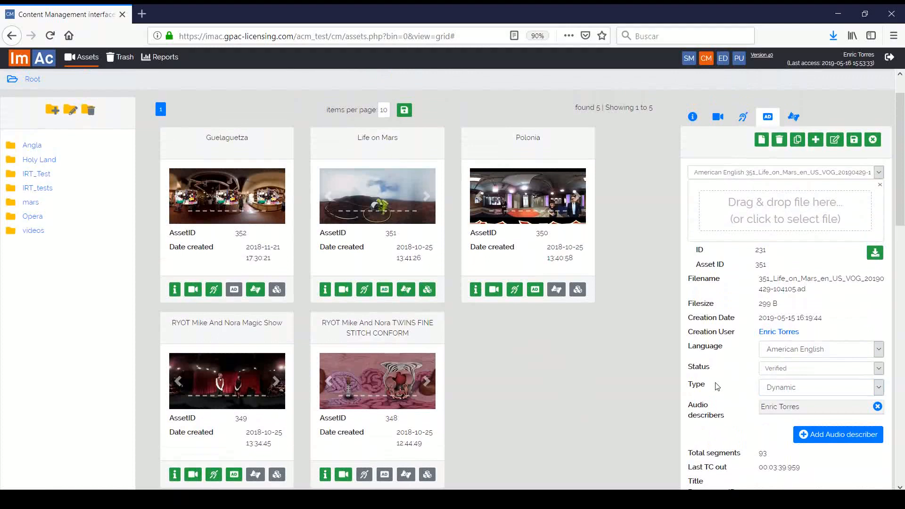
Step: Show the Catalan sign language file (In progress, 8 segments) and browse its segment videos
click(788, 125)
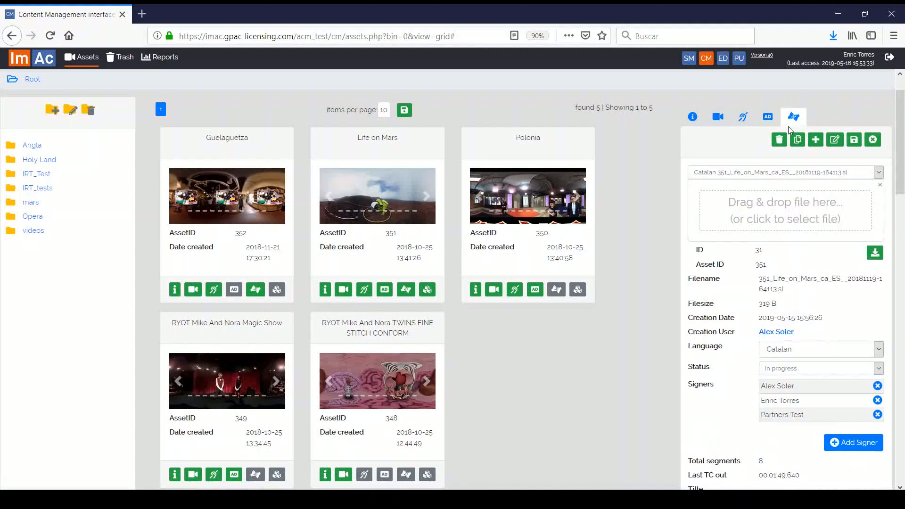
scroll(746, 257, down, 15)
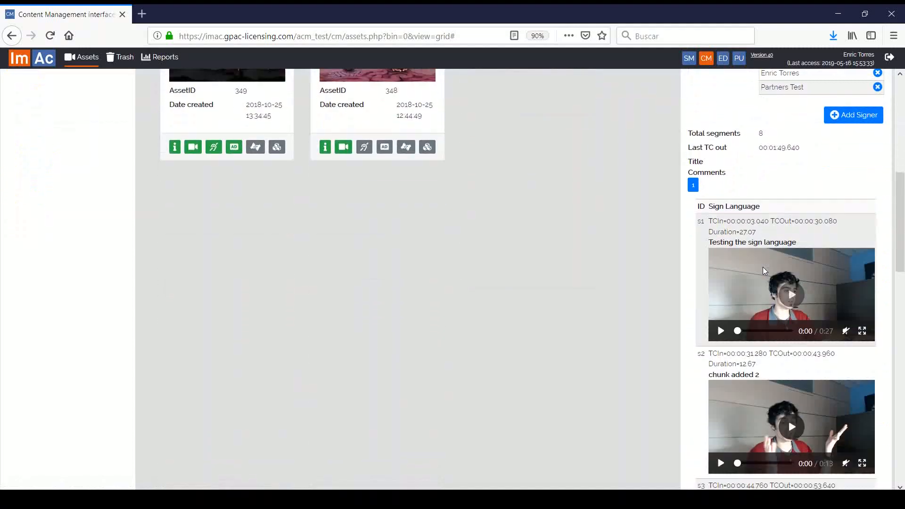
scroll(765, 267, up, 15)
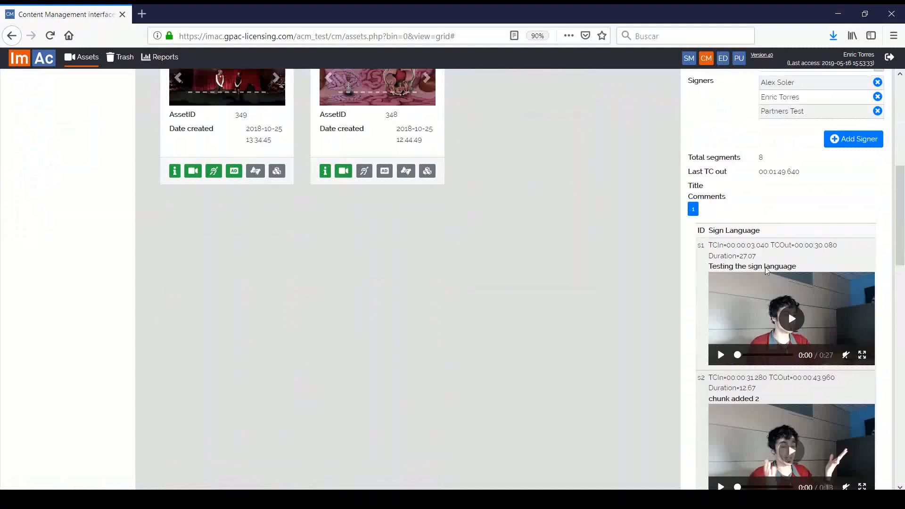
scroll(766, 267, up, 1)
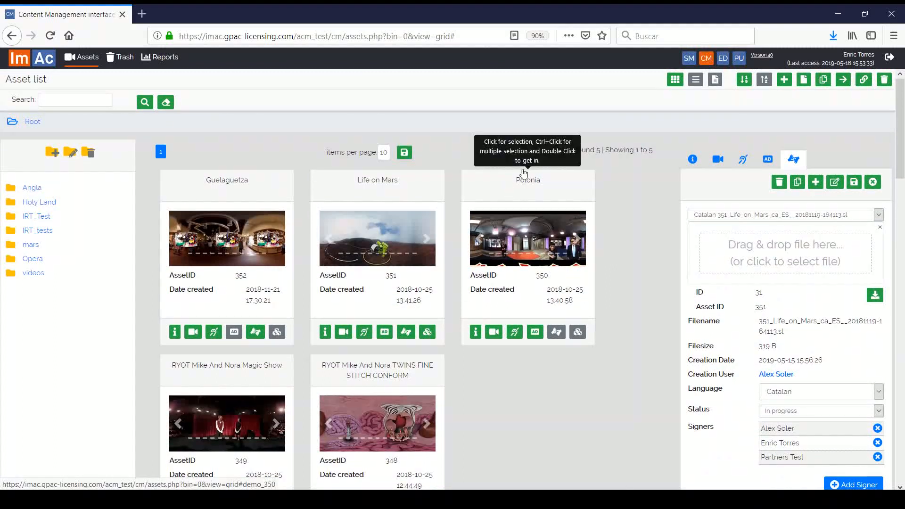
Step: Switch to the editor's task list and highlight the Pending, In progress and Rejected statuses
click(724, 61)
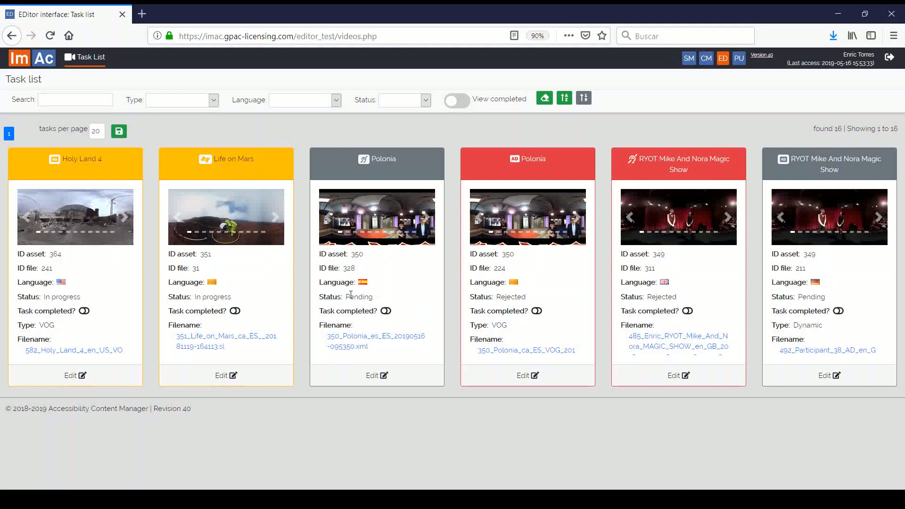
double_click(369, 298)
triple_click(213, 298)
double_click(514, 296)
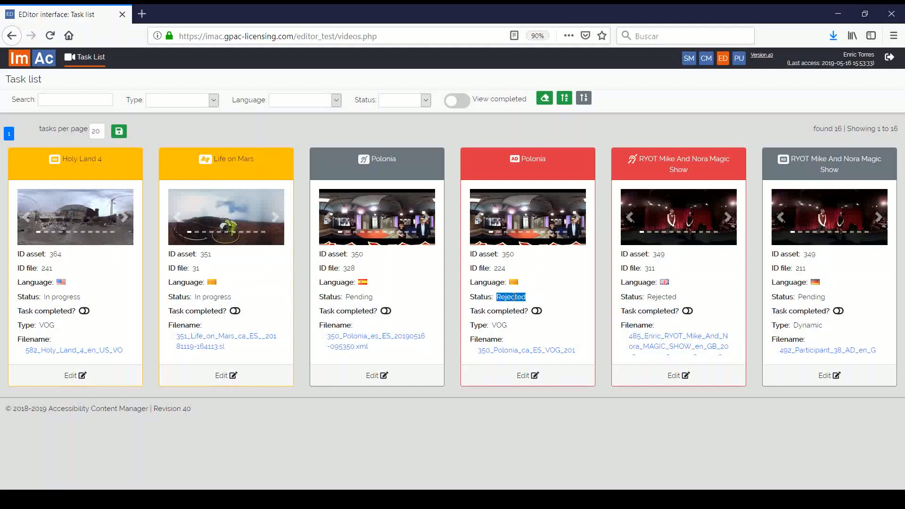
click(553, 302)
Step: Toggle View completed on and off, leaving the Status filter unchanged
click(465, 104)
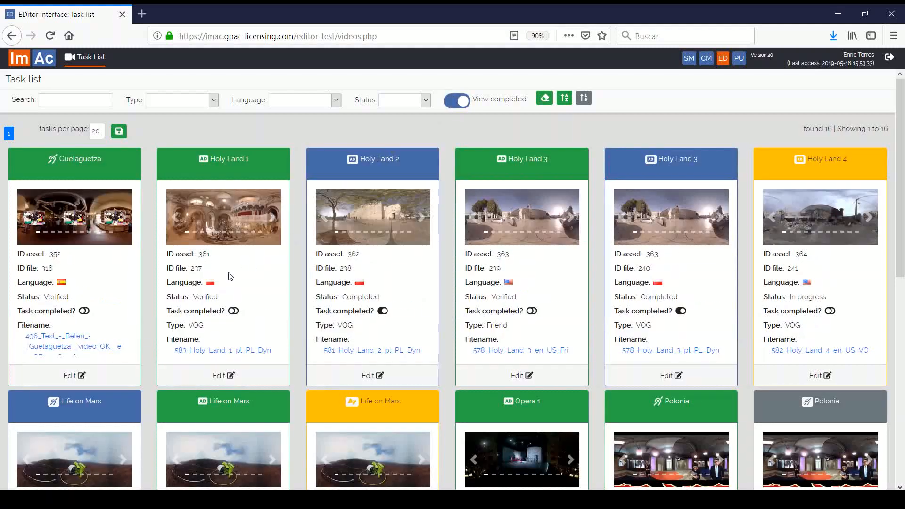
click(464, 100)
click(397, 105)
click(345, 125)
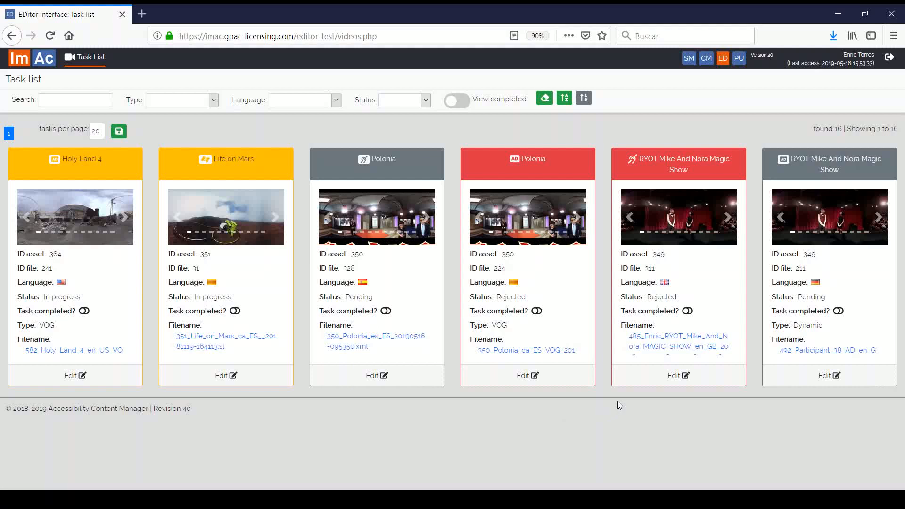
Step: Open RYOT, Holy Land 4 and Life on Mars in editor tabs, ending on Holy Land 4's AD editor
click(662, 379)
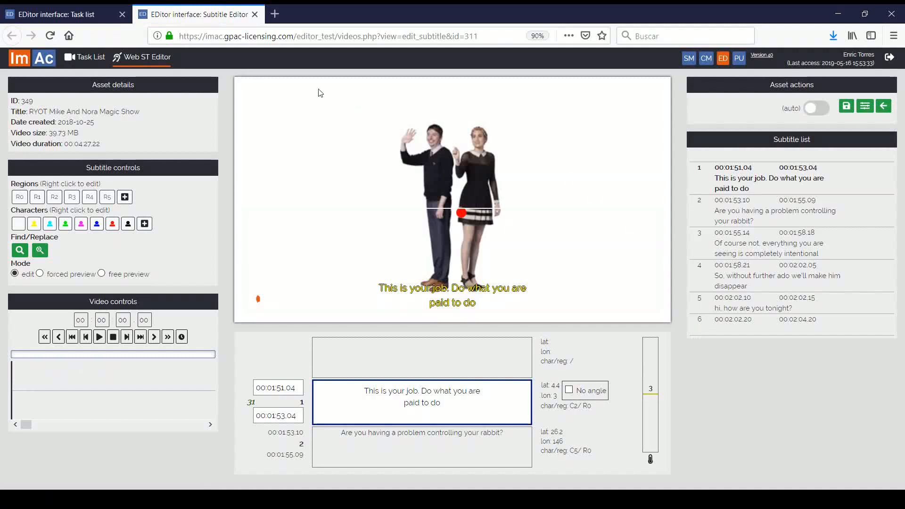
click(85, 57)
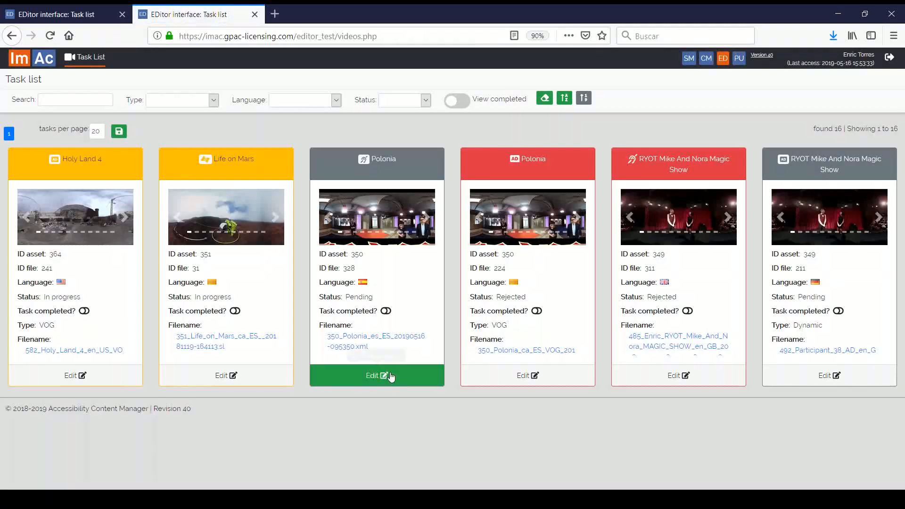
click(111, 376)
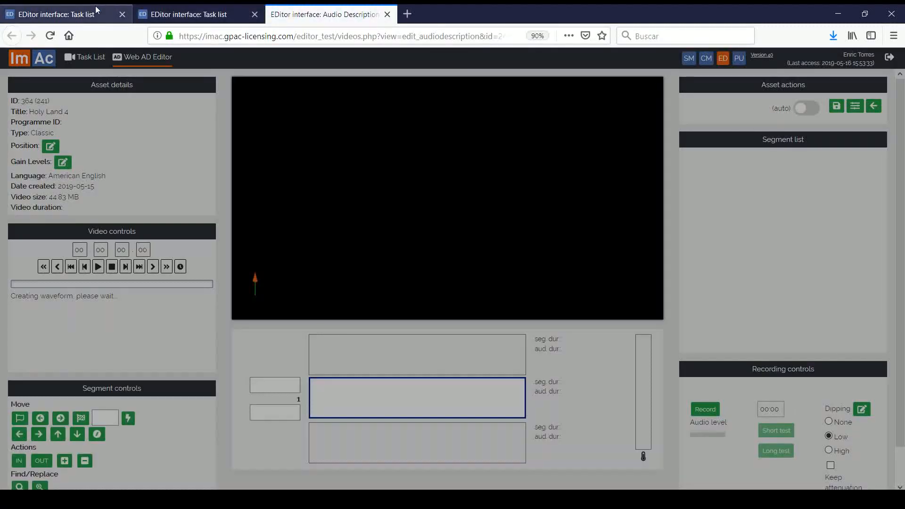
click(71, 14)
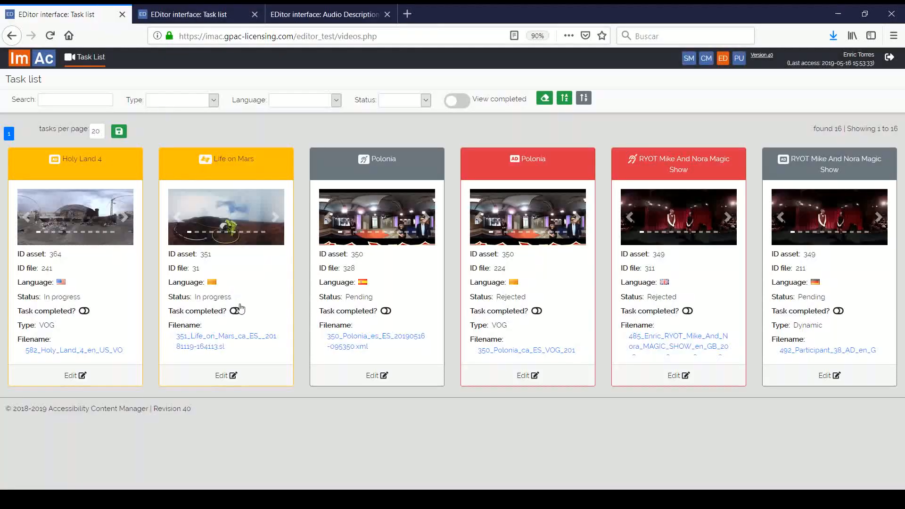
click(234, 375)
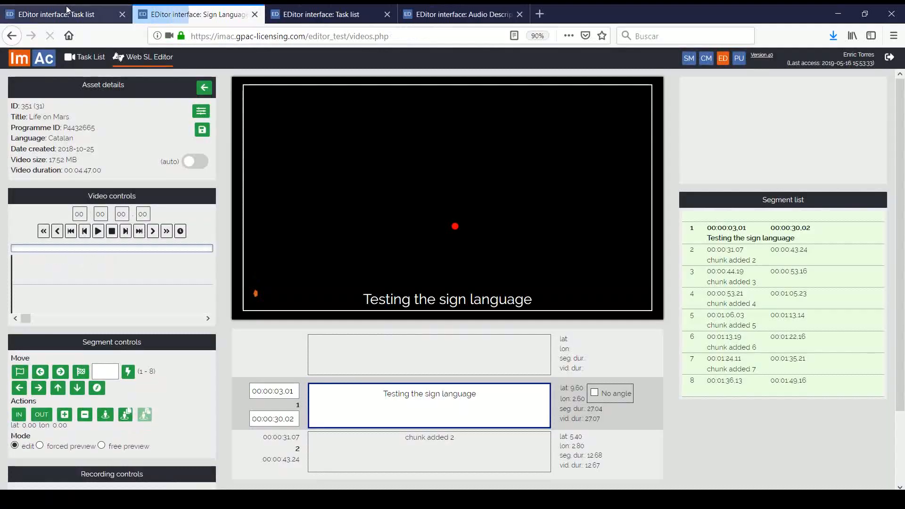
click(70, 11)
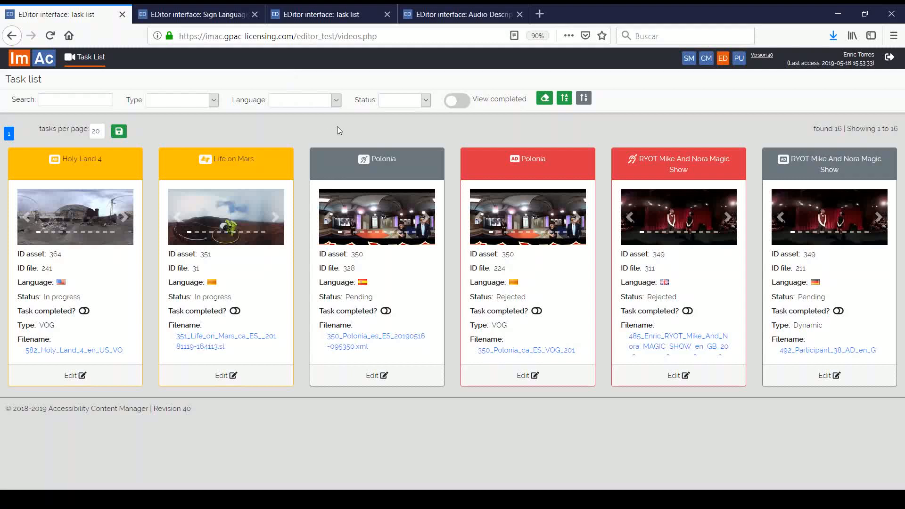
click(450, 13)
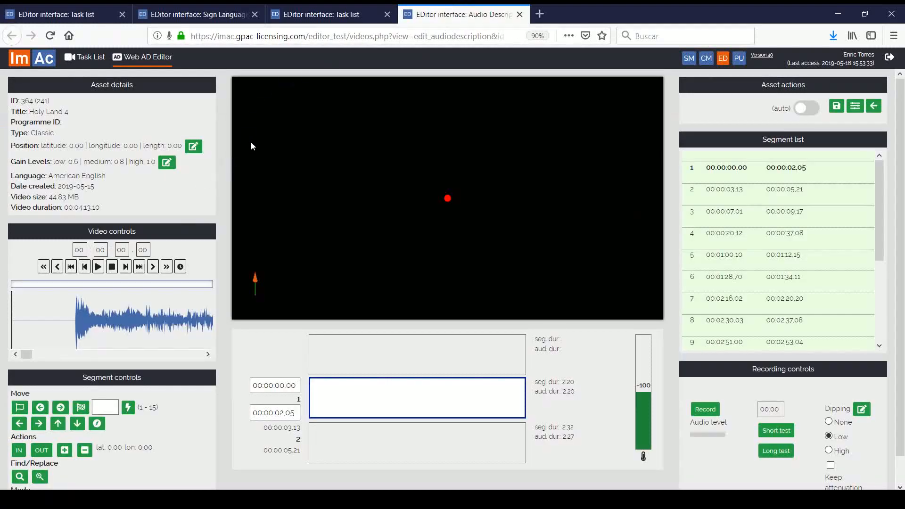
Step: Rotate the Holy Land 4 360° desert view until camels appear, then return to the Task list
scroll(778, 292, down, 5)
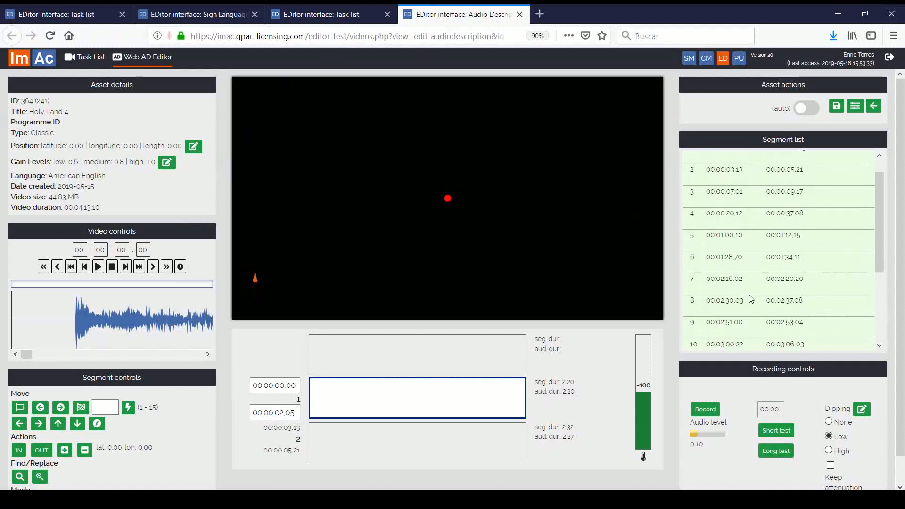
scroll(798, 287, up, 5)
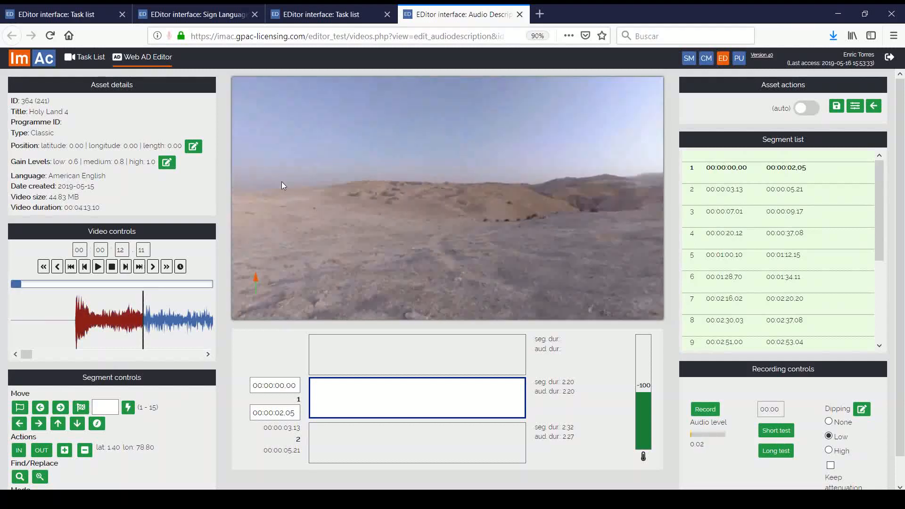
drag(386, 168, 306, 175)
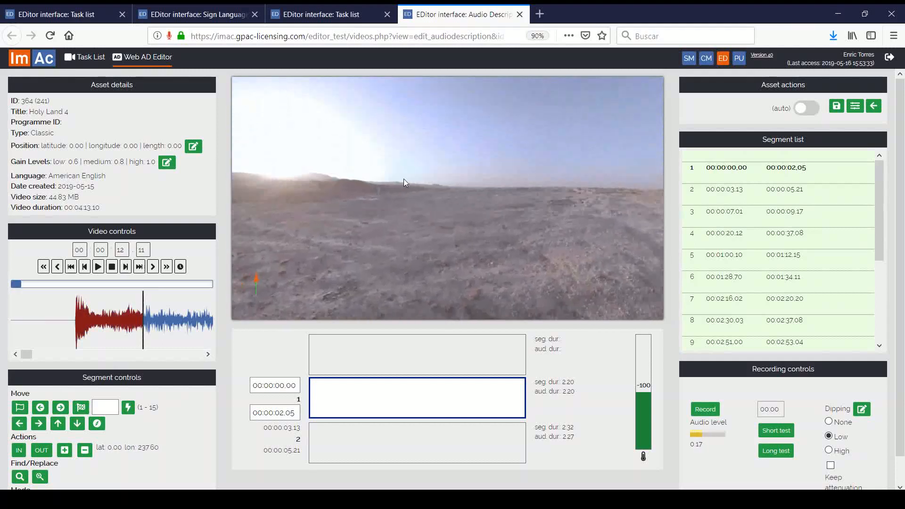
drag(403, 179, 368, 178)
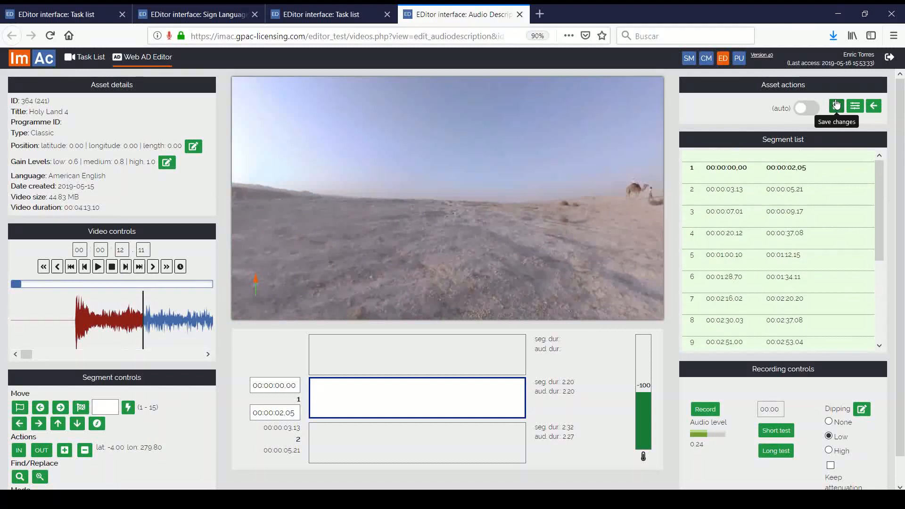
click(84, 15)
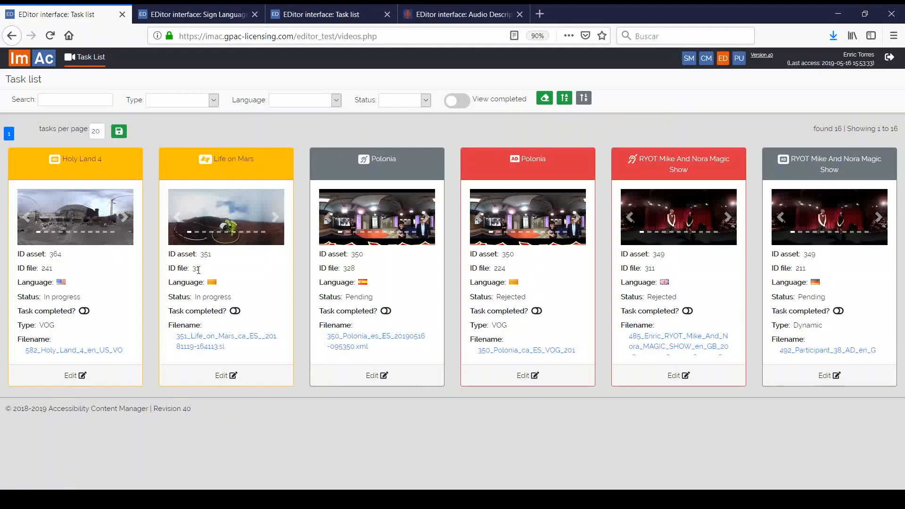
Step: Toggle Task completed on the Holy Land 4 card and go back to the CM asset list
click(84, 312)
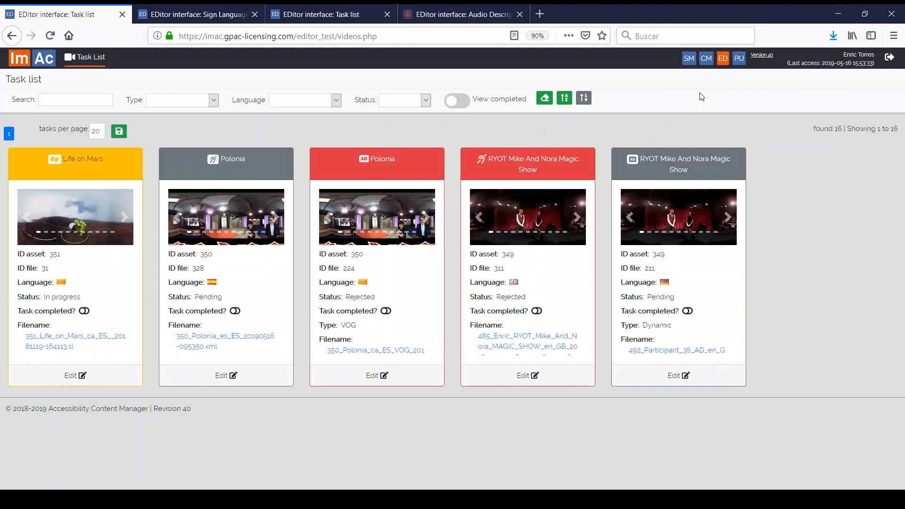
click(706, 59)
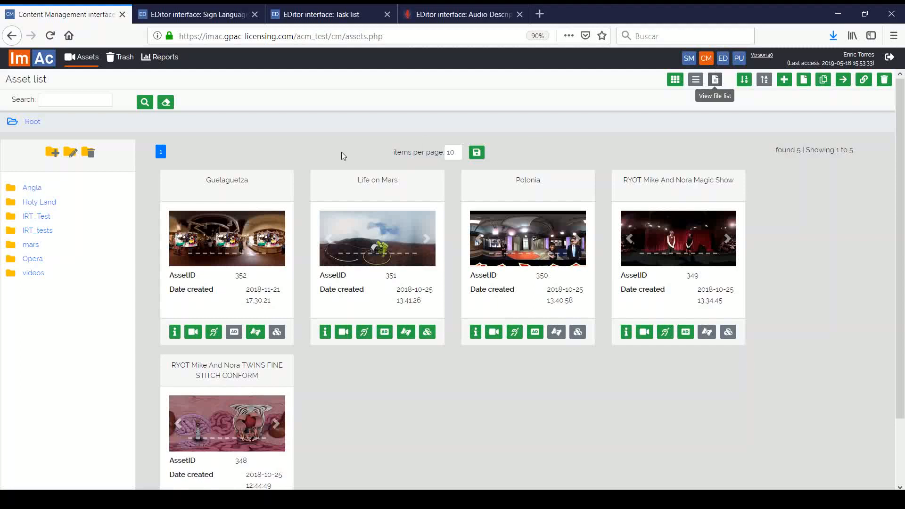
Step: Open the File list and search with File Status set to Completed, yielding 2 files
click(714, 81)
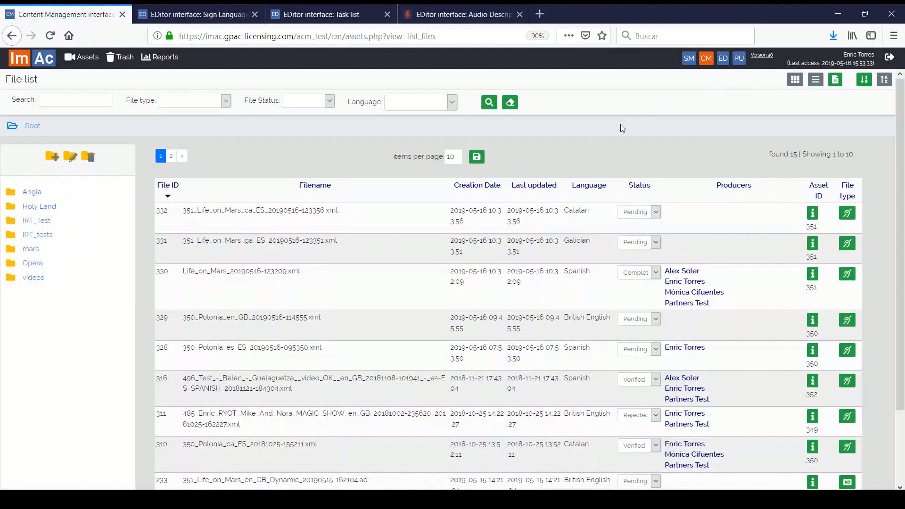
scroll(621, 127, down, 2)
scroll(620, 125, down, 3)
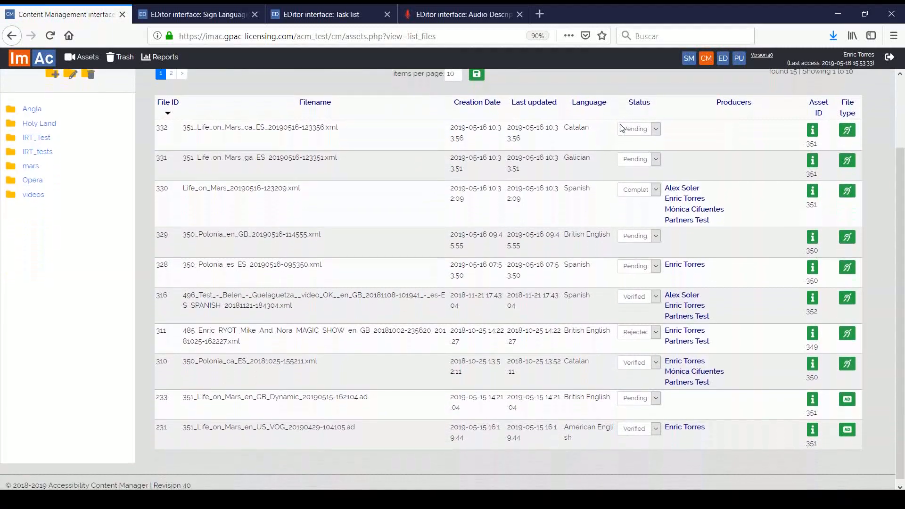
scroll(617, 122, up, 5)
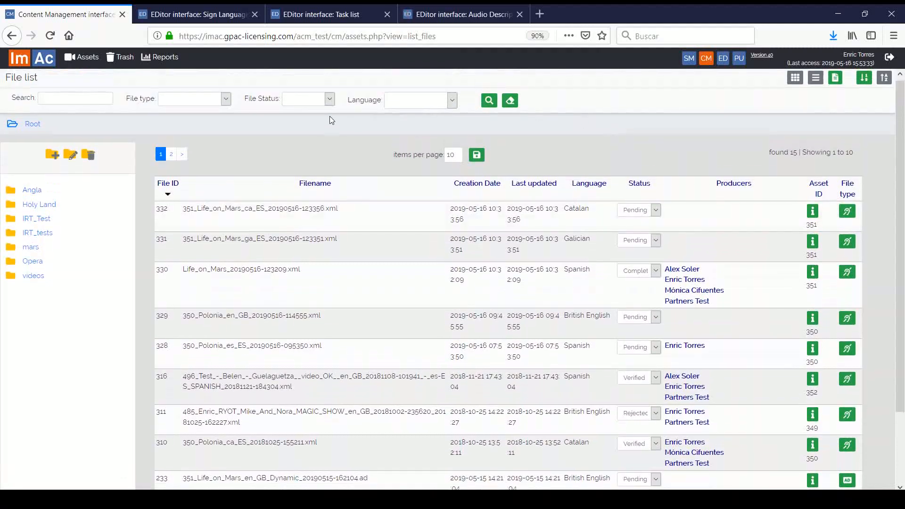
click(329, 99)
click(311, 160)
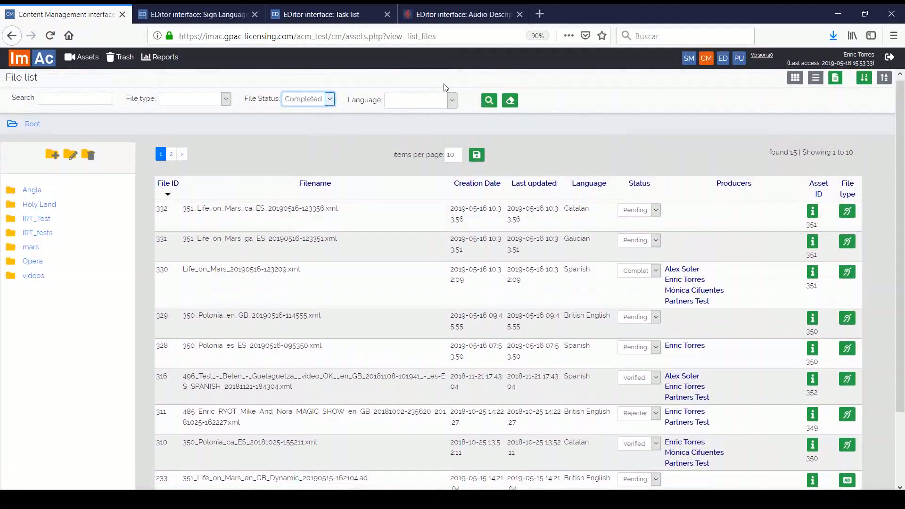
click(492, 103)
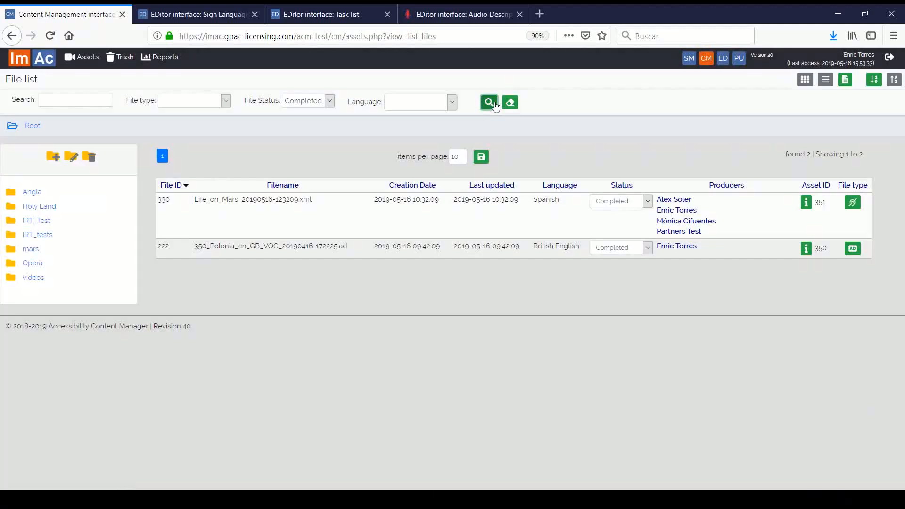
Step: Show the details of file 330 (Life on Mars subtitles) and launch it in the EDitor
click(852, 204)
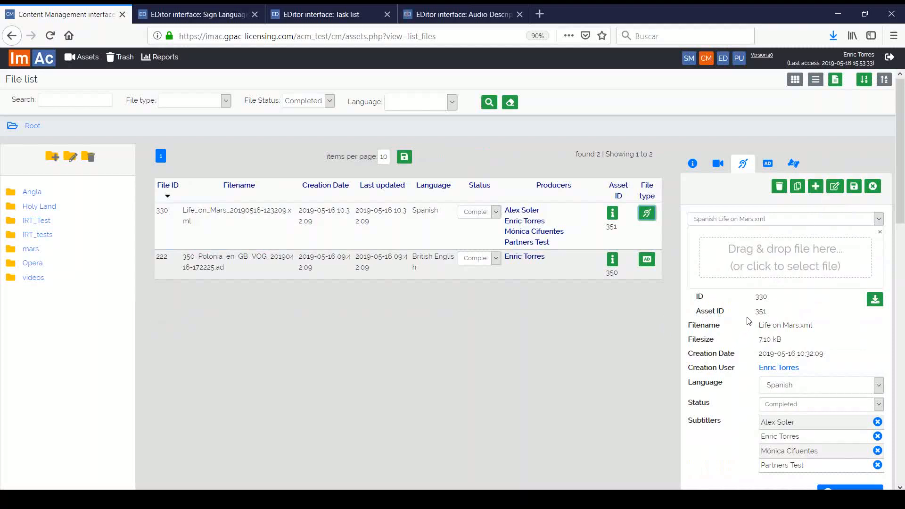
scroll(747, 320, down, 7)
scroll(754, 311, down, 9)
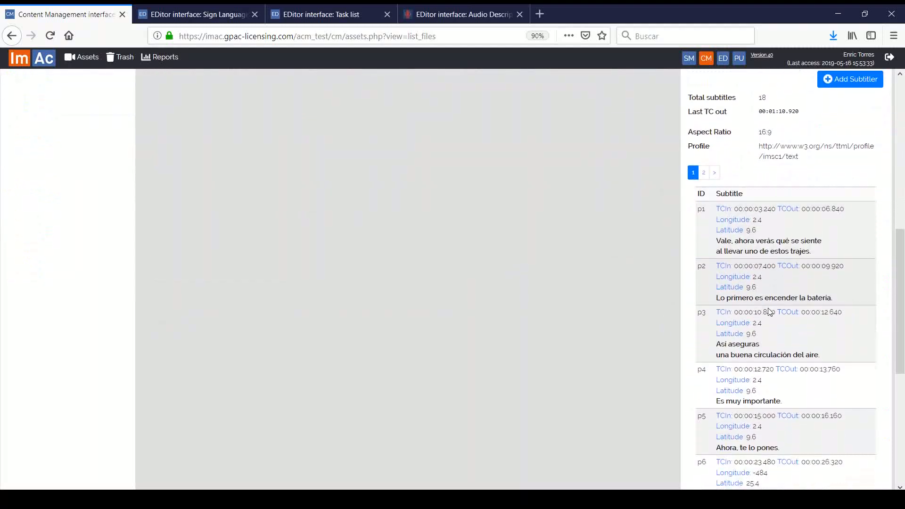
scroll(768, 308, up, 3)
scroll(768, 308, up, 12)
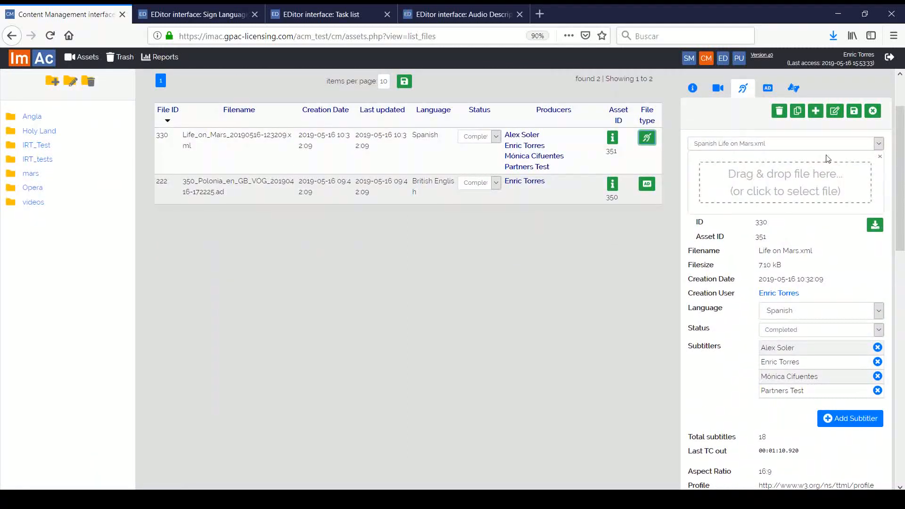
click(836, 113)
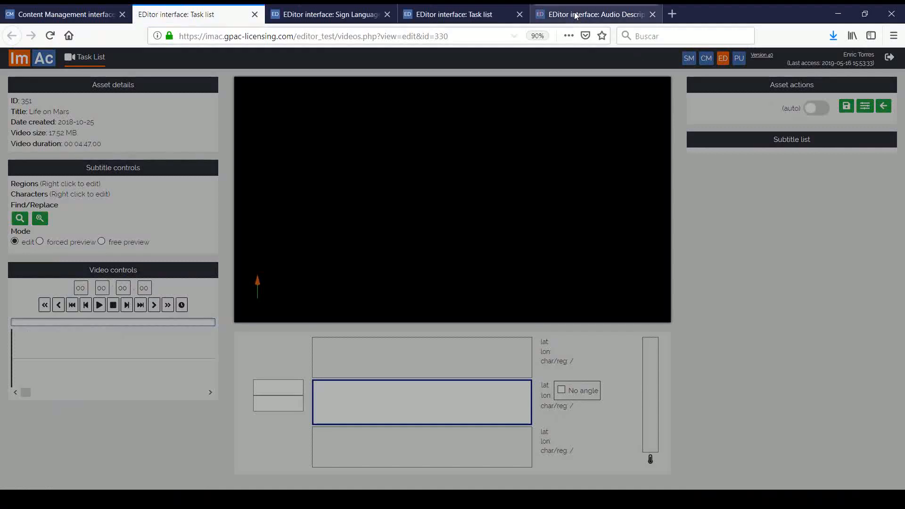
Step: Close three background tabs, then seek the video to 00:00:06.06 and look around the scene
middle_click(575, 15)
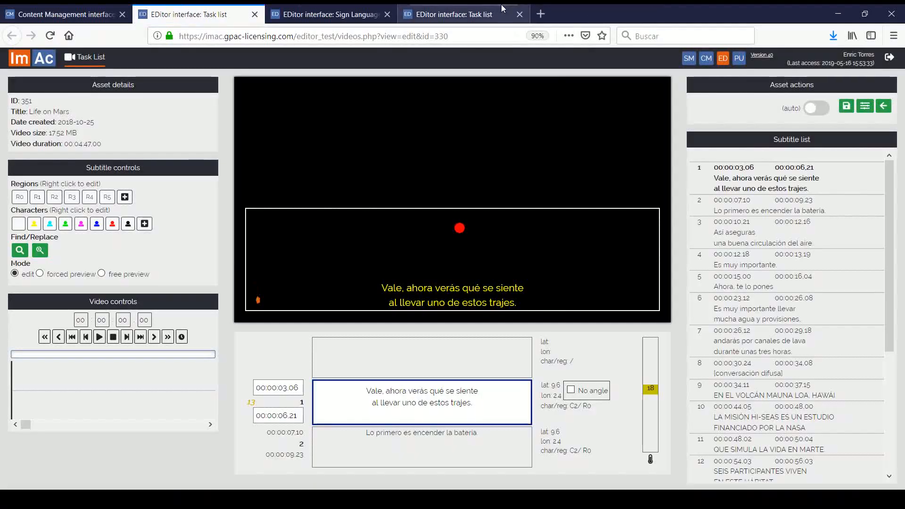
middle_click(497, 14)
middle_click(354, 16)
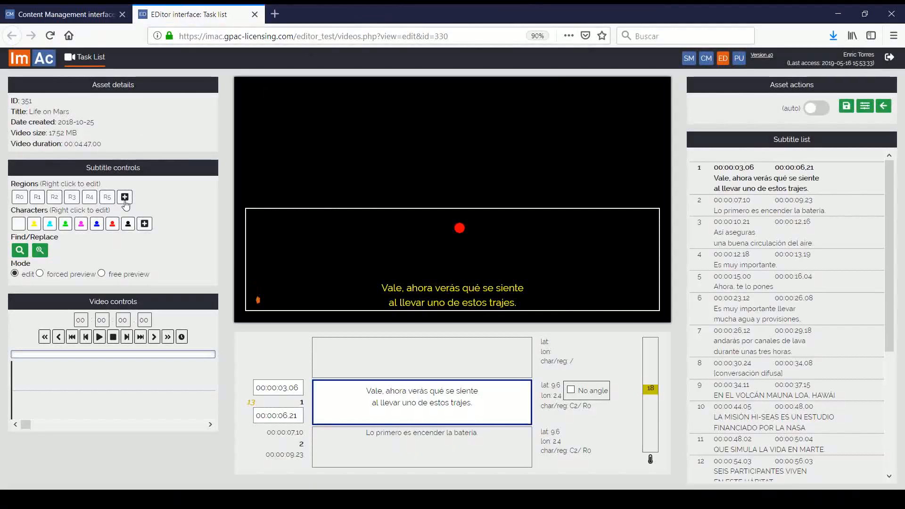
scroll(790, 244, down, 5)
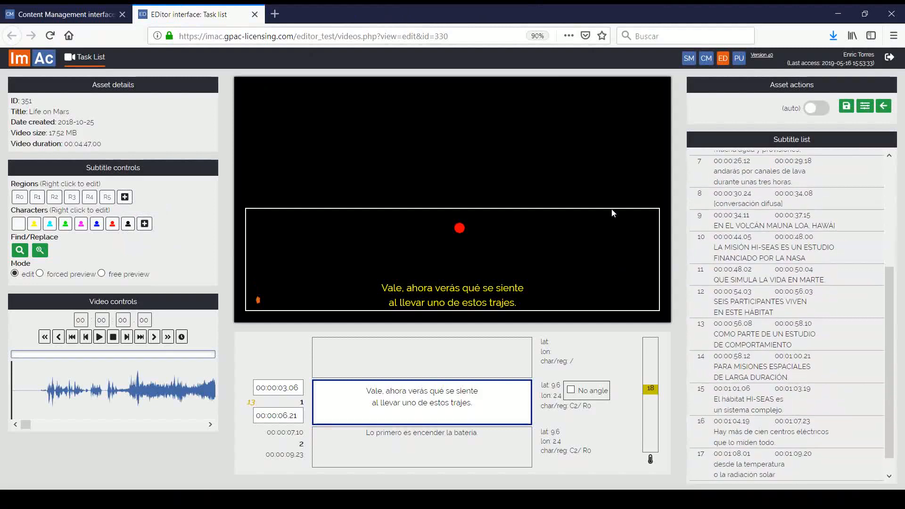
click(77, 383)
mouse_move(440, 152)
mouse_down()
mouse_move(222, 164)
mouse_move(541, 156)
mouse_up()
Step: Select the word 'horas' in subtitle 7, then close the EDitor tab
scroll(831, 337, up, 5)
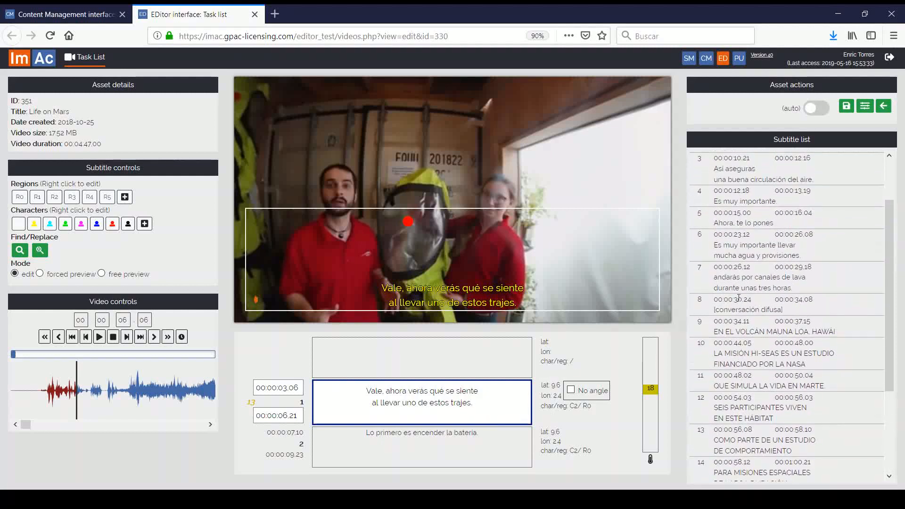
click(747, 270)
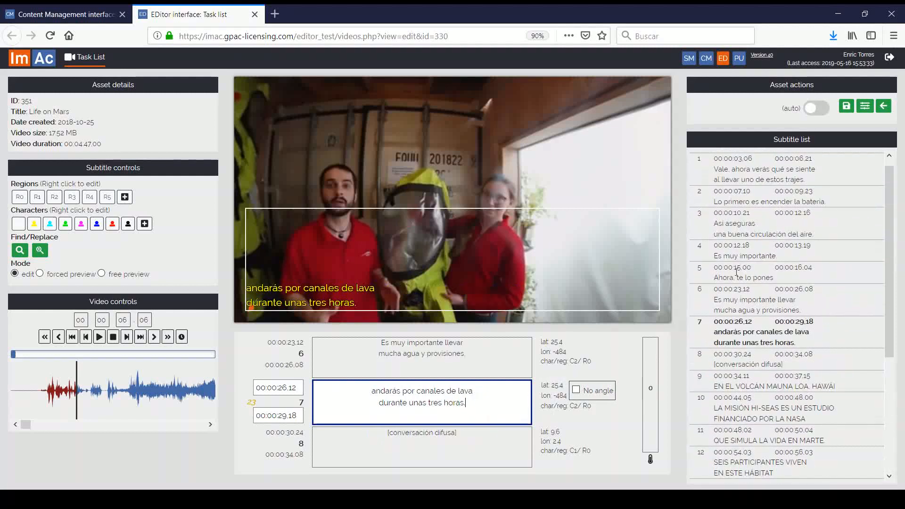
double_click(452, 401)
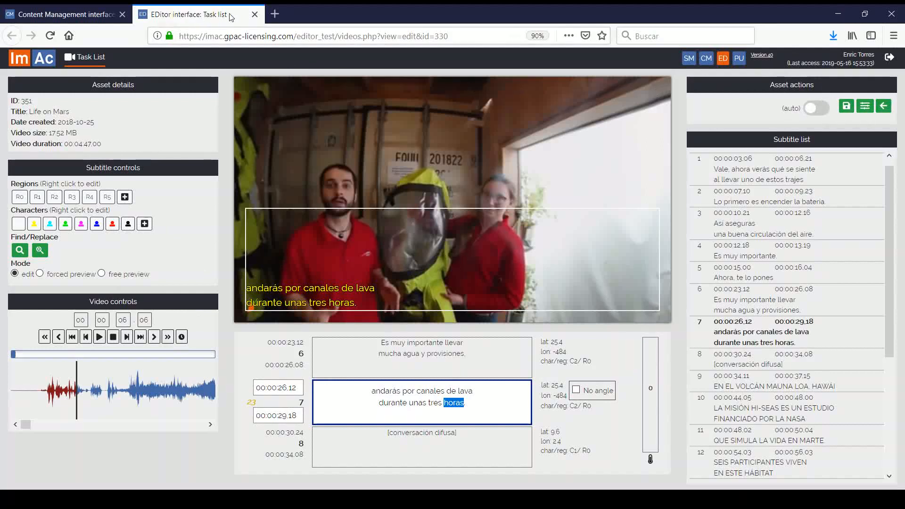
click(255, 14)
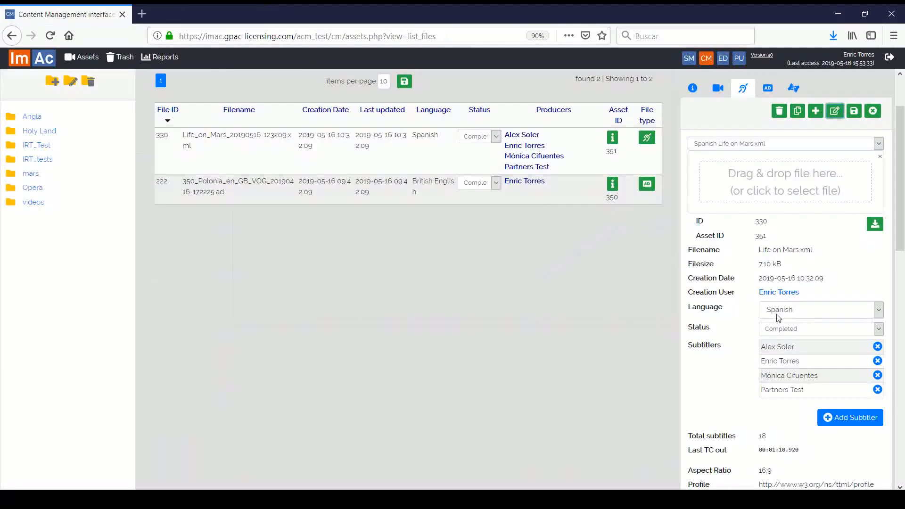
Step: Set the Life on Mars.xml subtitle file's status to Rejected and save it
click(790, 326)
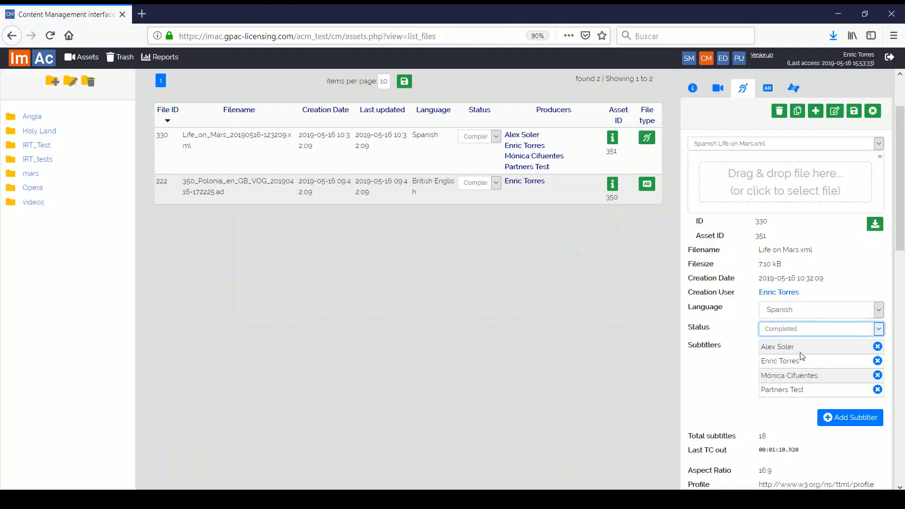
click(800, 377)
click(853, 111)
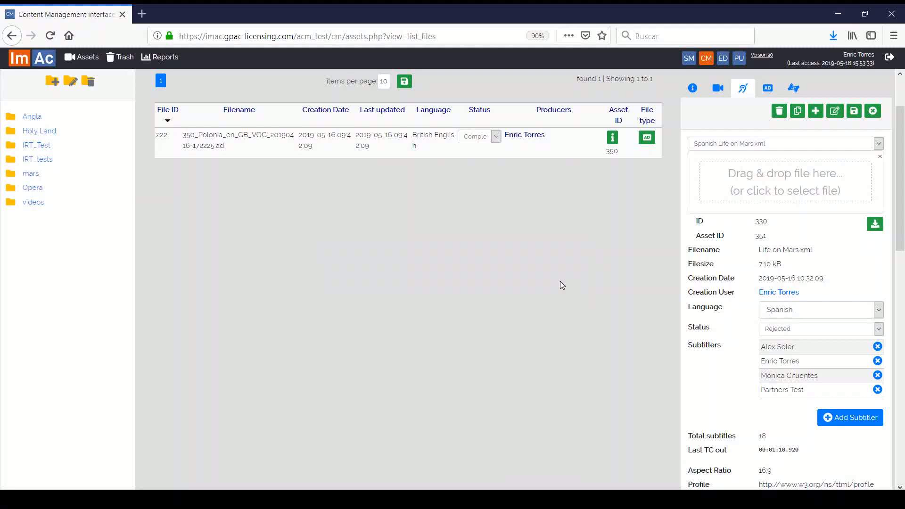
Step: Change the status to Verified, save, and dismiss the success message
scroll(560, 285, up, 2)
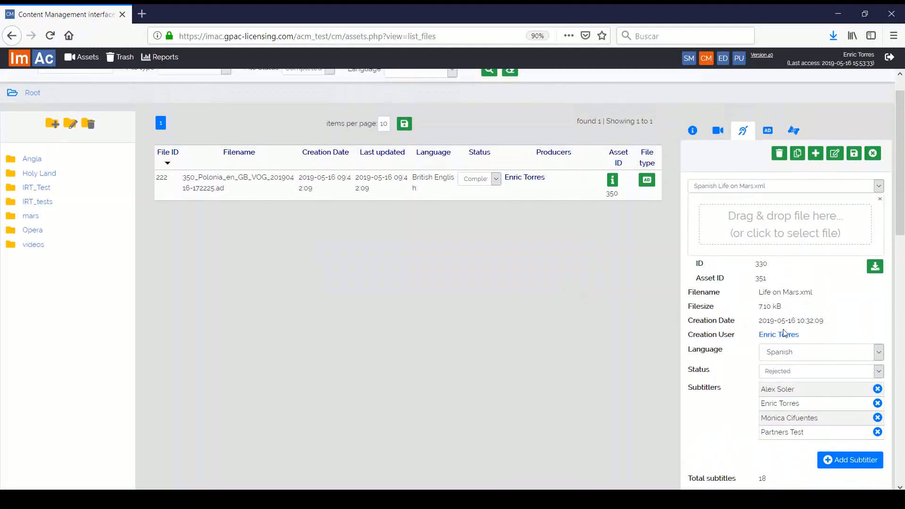
click(856, 373)
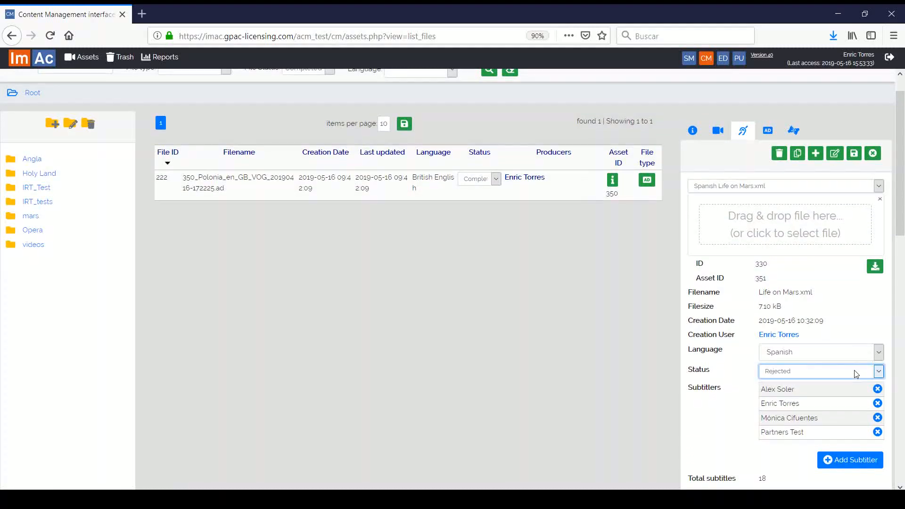
click(820, 433)
click(855, 156)
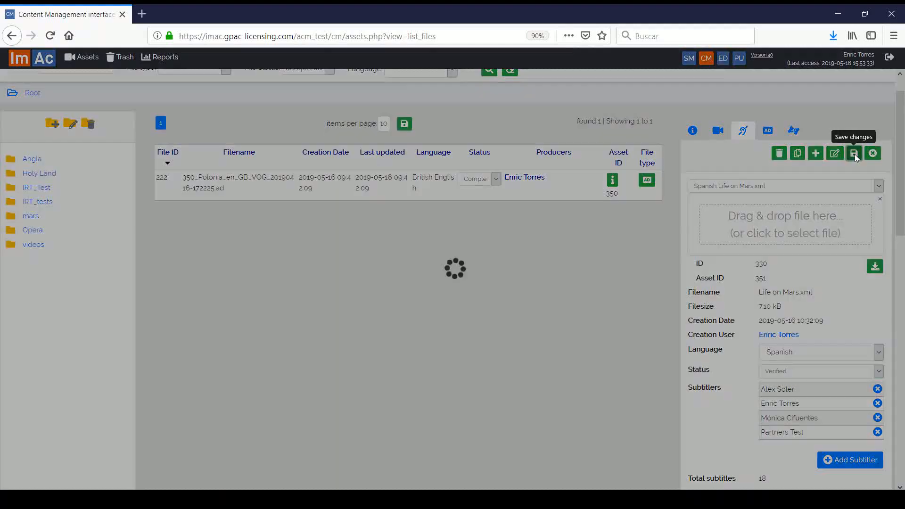
click(565, 282)
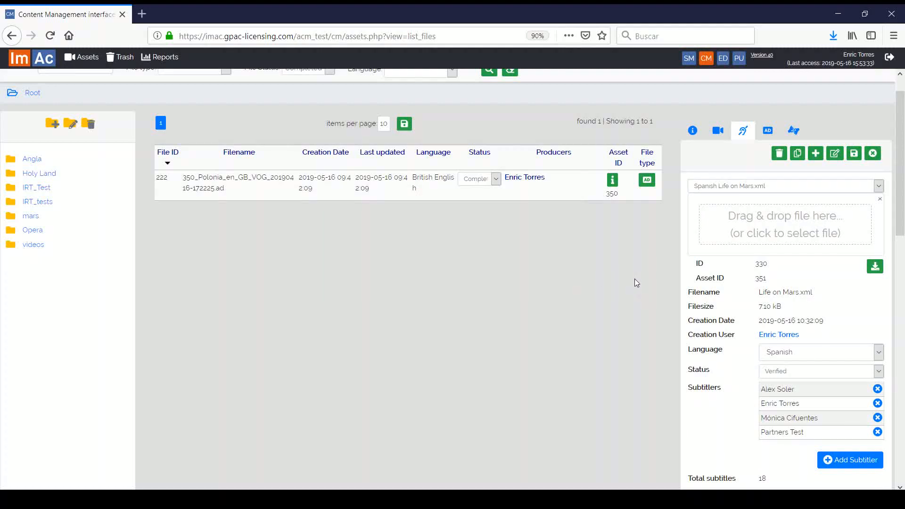
scroll(634, 279, up, 1)
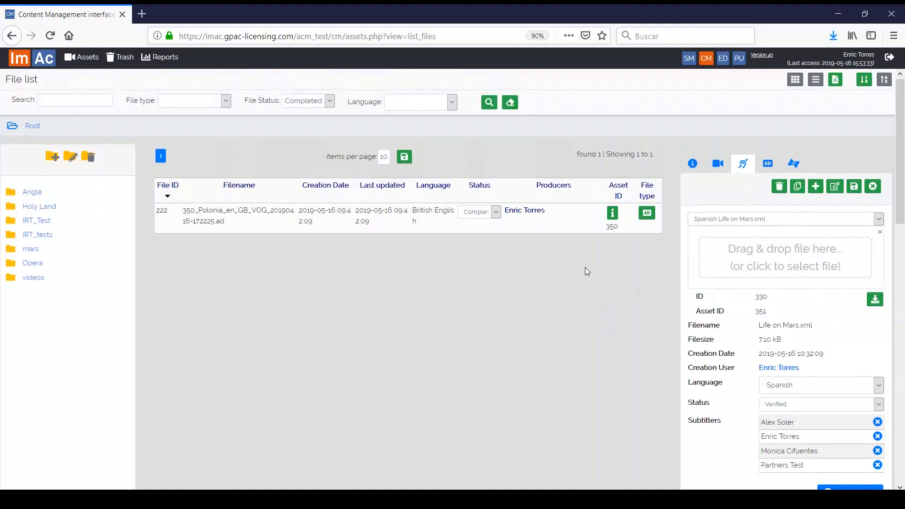
Step: Show Life on Mars's audio description details, then cancel a Catalan track import
click(82, 57)
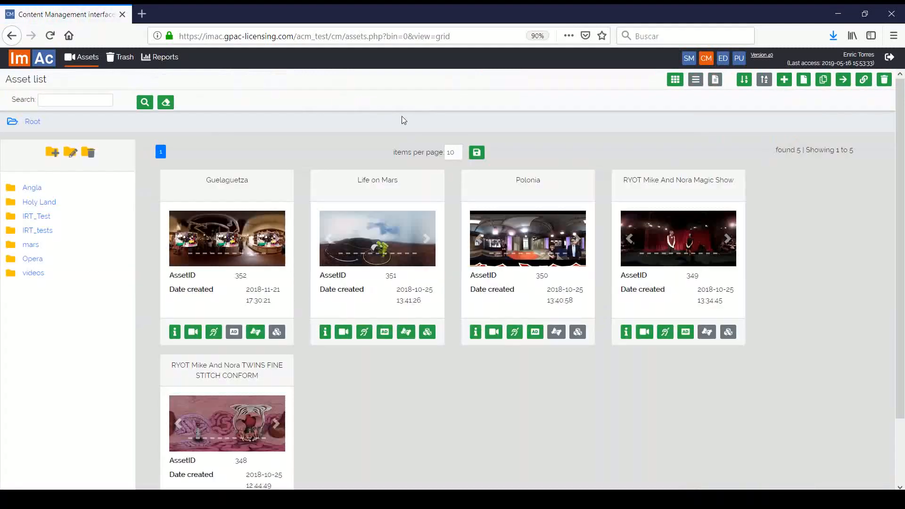
click(385, 332)
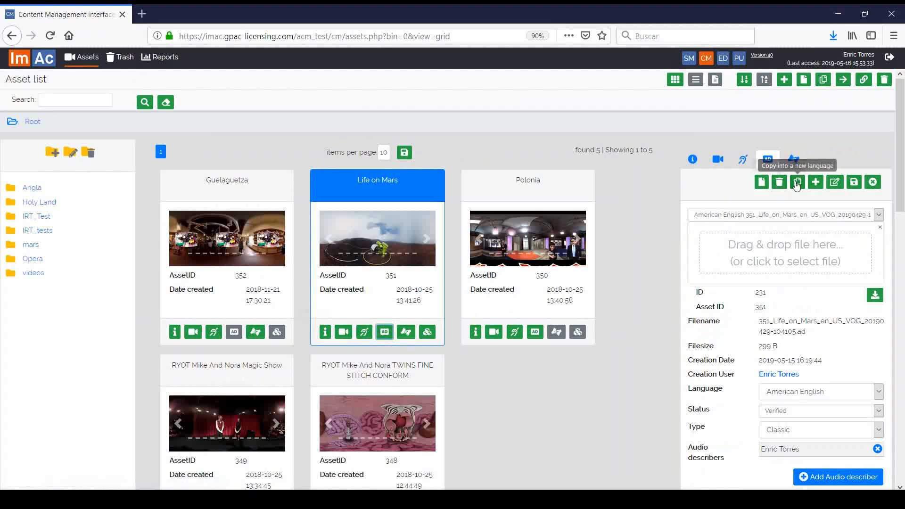
click(761, 184)
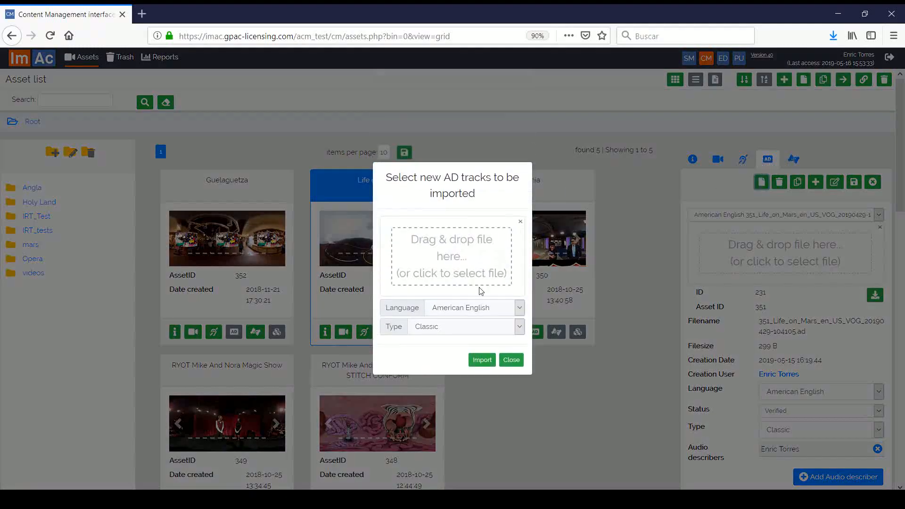
click(482, 304)
click(482, 334)
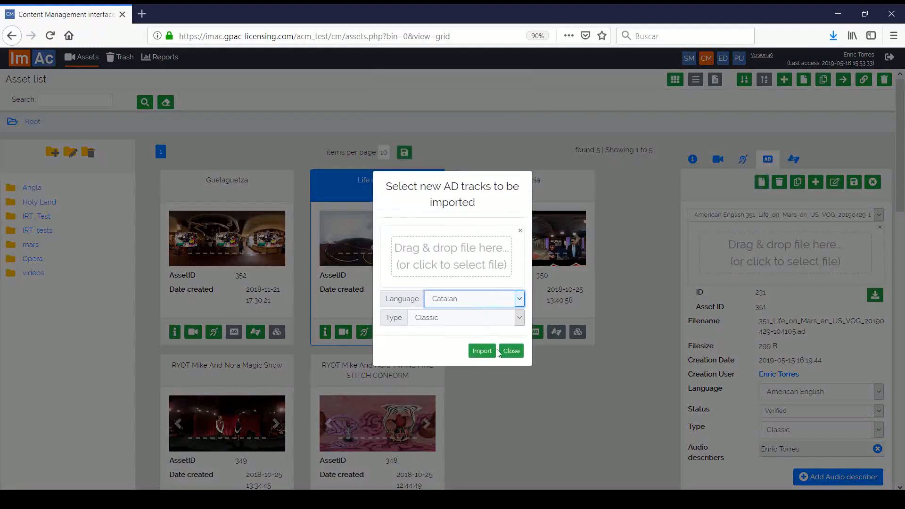
click(512, 352)
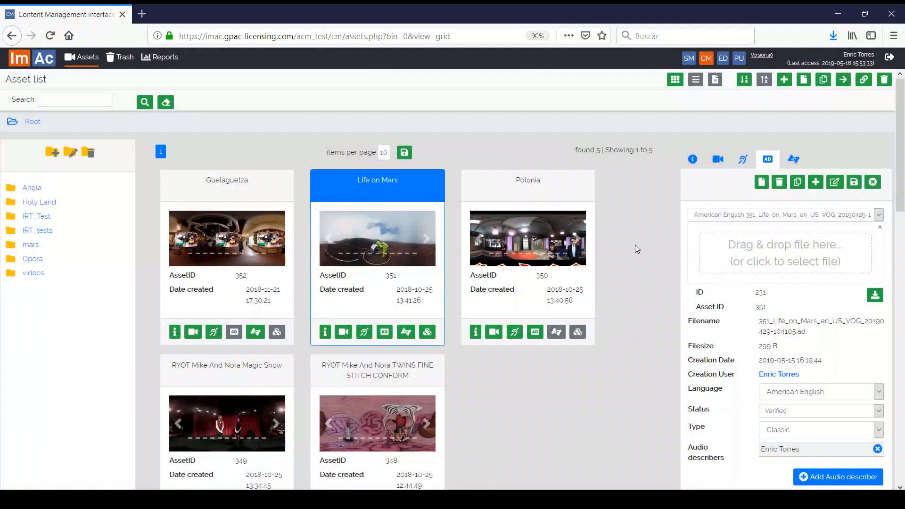
Step: View the Reports charts, then return to the Asset list
click(162, 67)
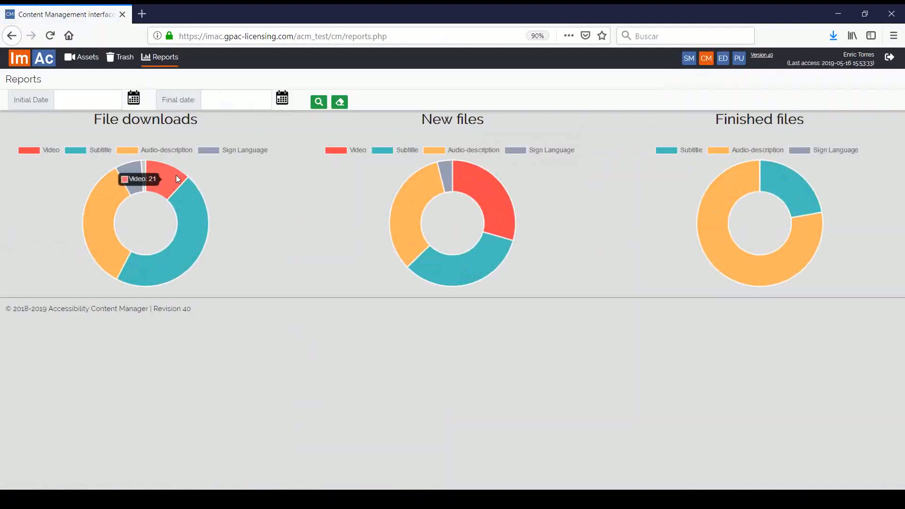
click(74, 57)
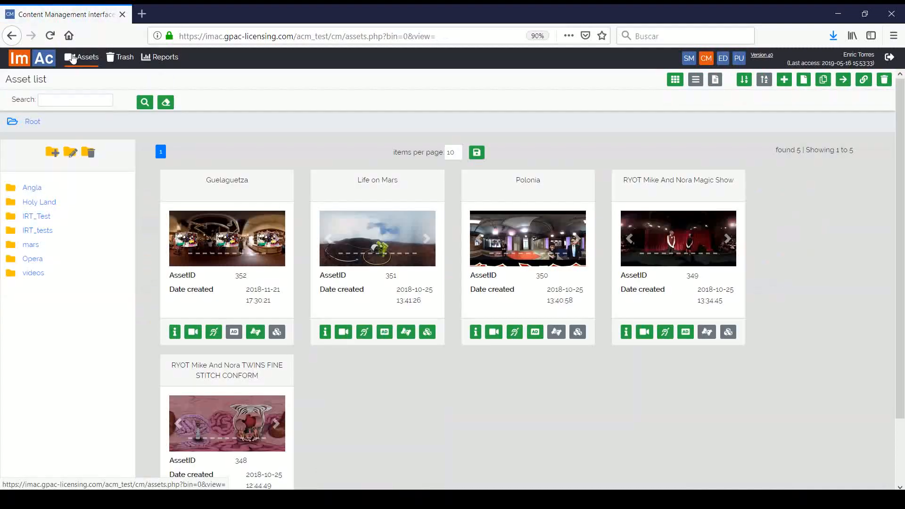